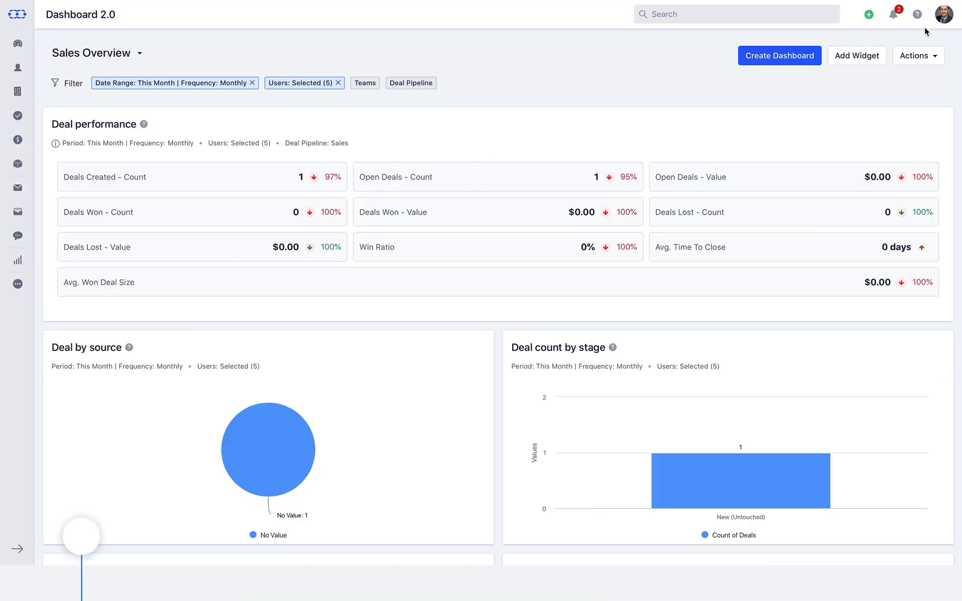
# - Open the Standard profile's permissions in Setup and scroll down to its Dashboard access rights
pyautogui.click(944, 14)
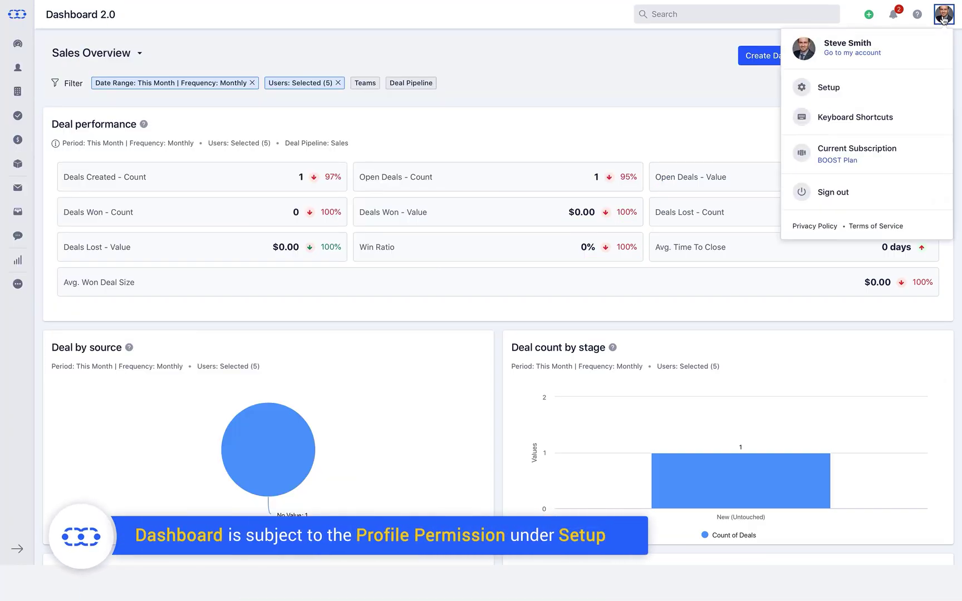
pyautogui.click(896, 84)
pyautogui.scroll(-3, 895, 83)
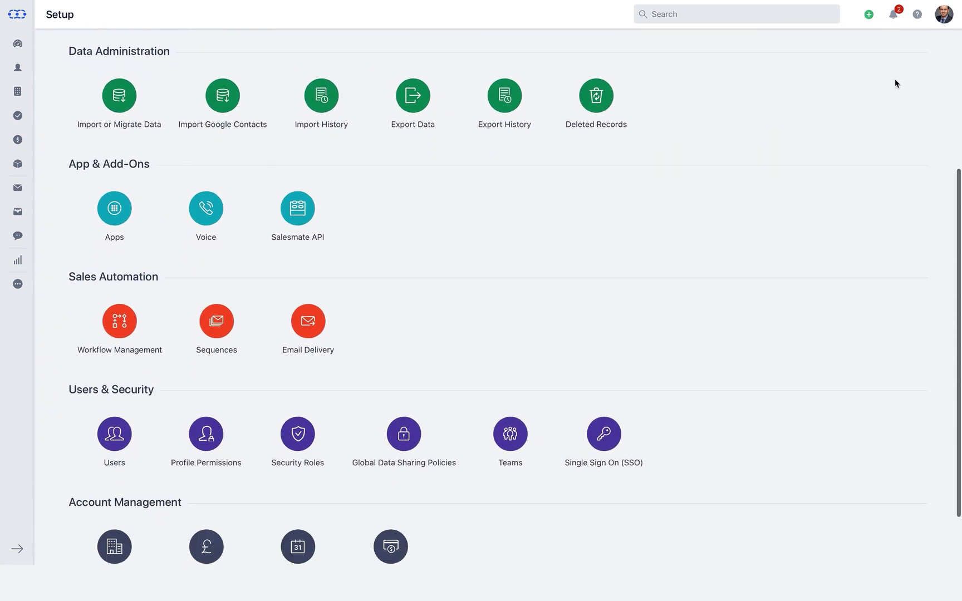
pyautogui.click(200, 442)
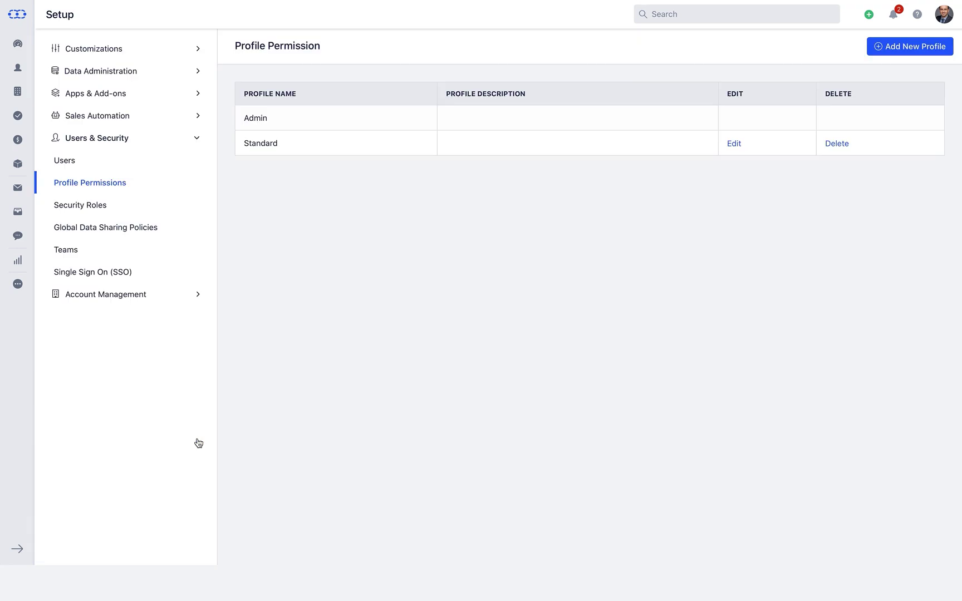
pyautogui.click(734, 144)
pyautogui.scroll(-12, 736, 148)
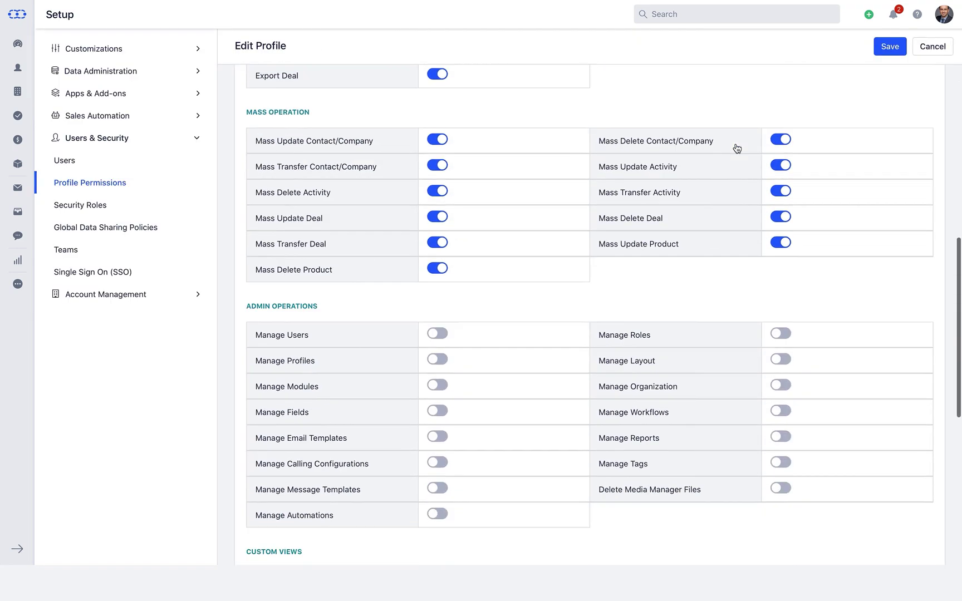
pyautogui.scroll(-3, 737, 148)
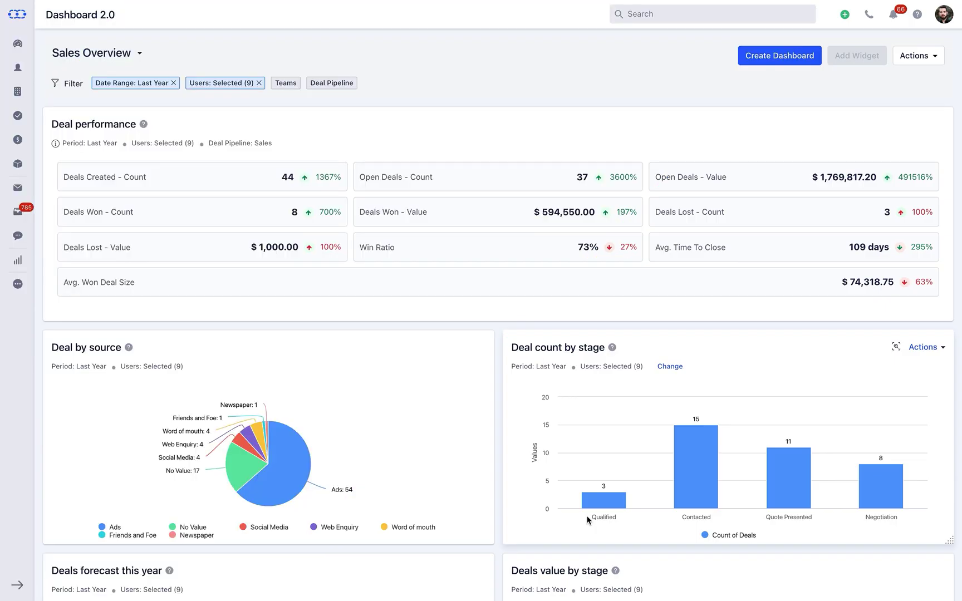
# - Check the available dashboard versions, then open the Sales Overview dashboard's Actions menu
pyautogui.click(18, 44)
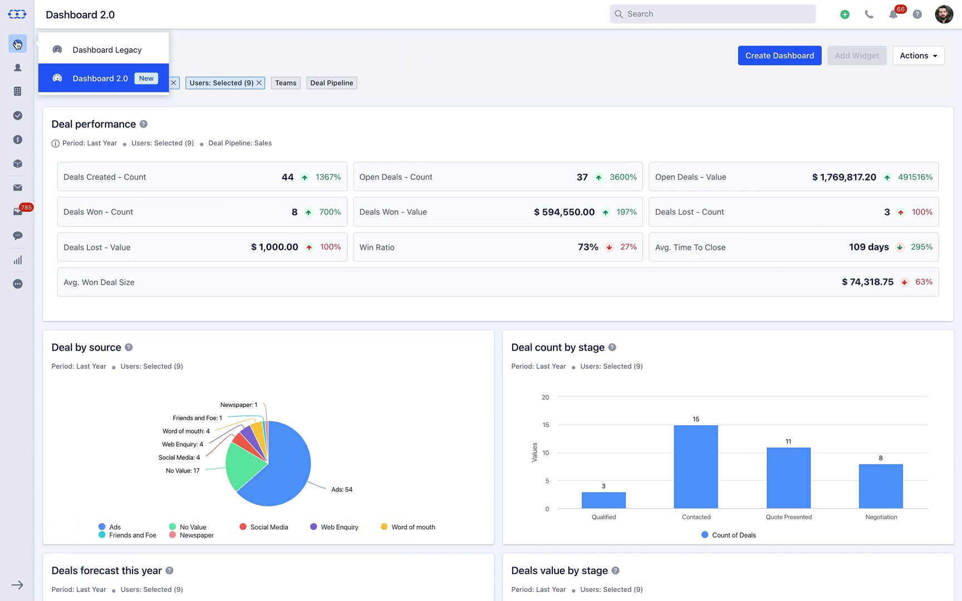
pyautogui.click(928, 60)
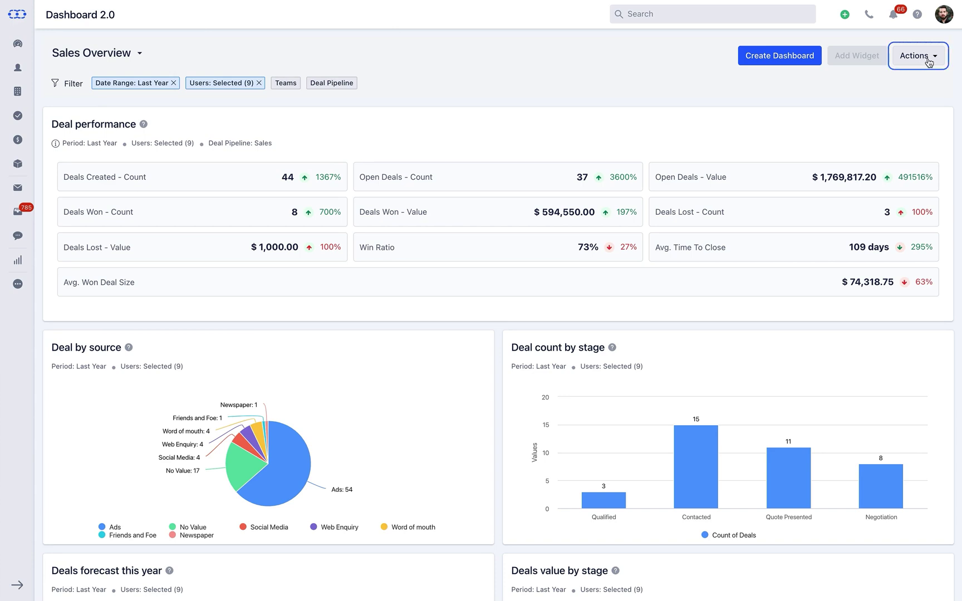
pyautogui.click(928, 60)
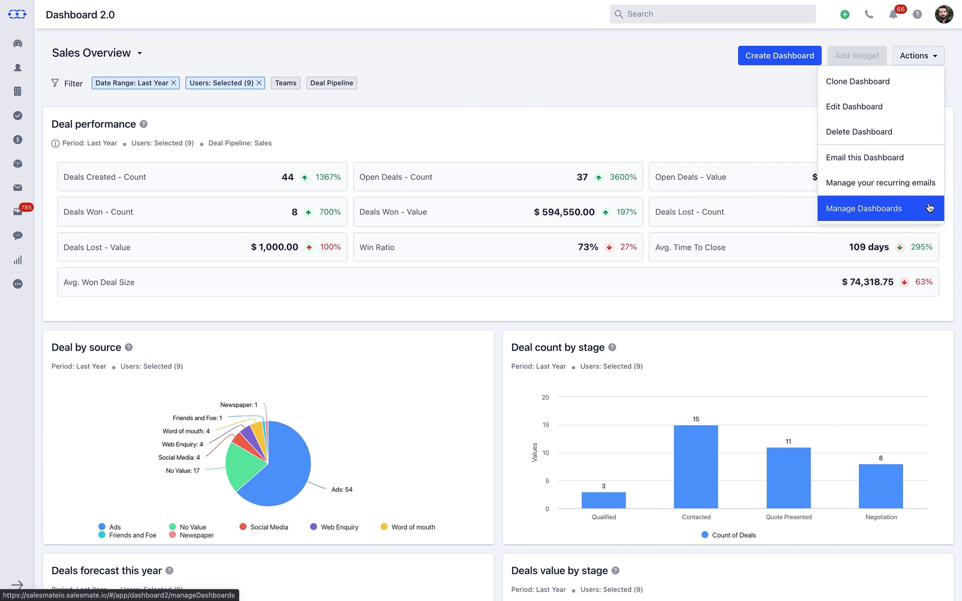
# - In Manage Dashboards, filter Owners by searching 'kat', leaving Sales Overview (1) and Sales Pipeline
pyautogui.click(928, 208)
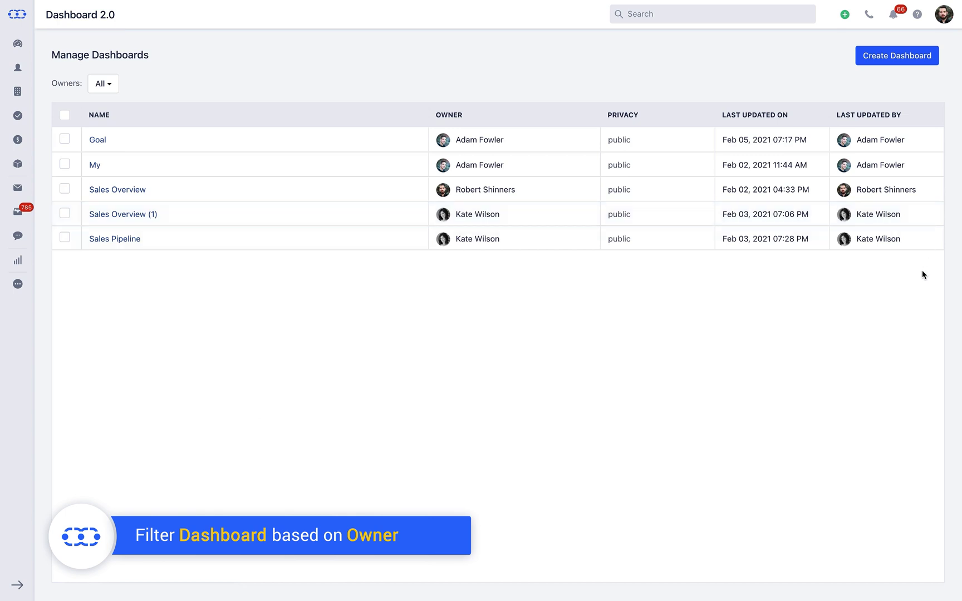
pyautogui.click(97, 87)
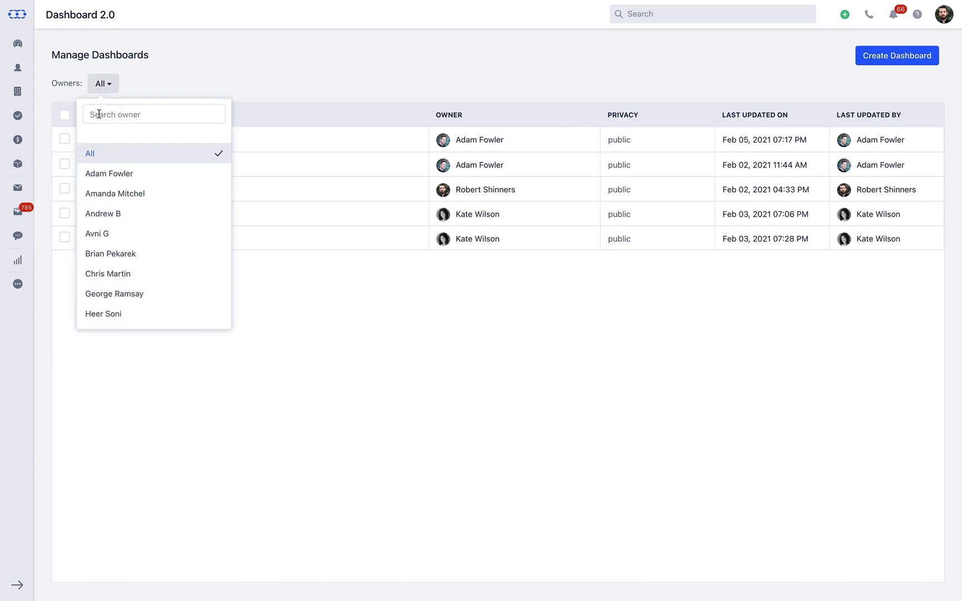
pyautogui.click(100, 114)
pyautogui.write('kat')
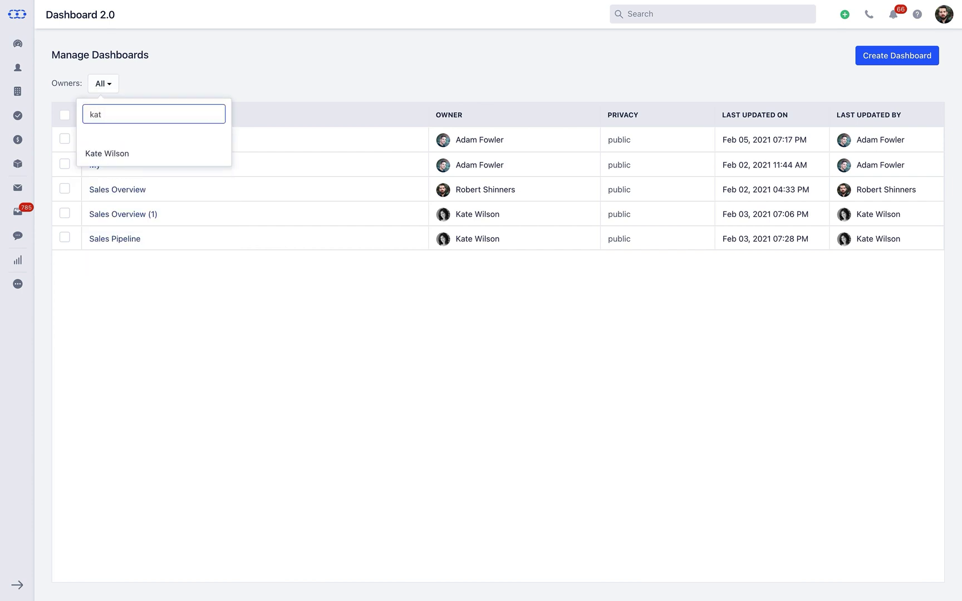
pyautogui.click(98, 157)
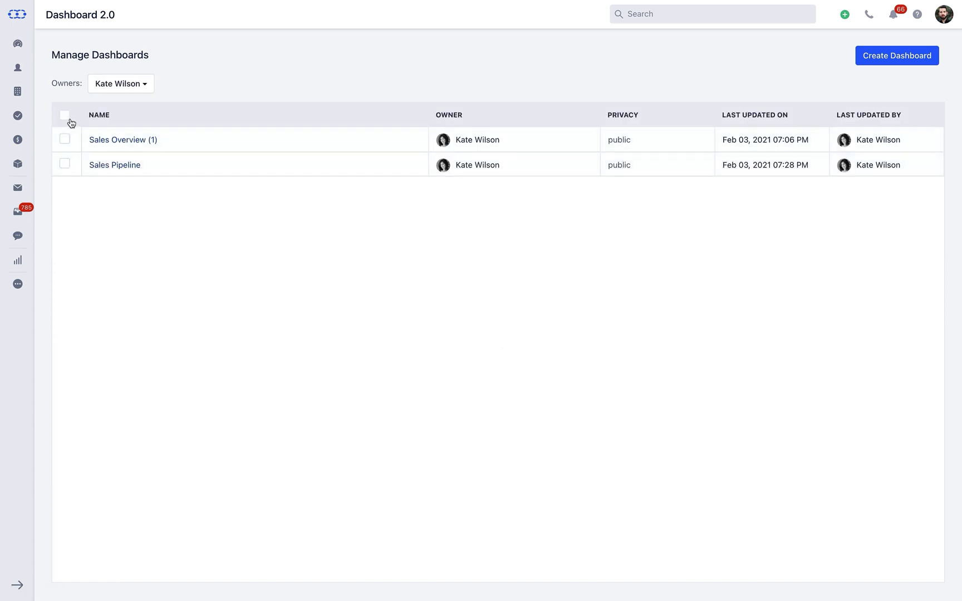
# - Select all listed dashboards and start deleting them, then answer No to keep both
pyautogui.click(64, 116)
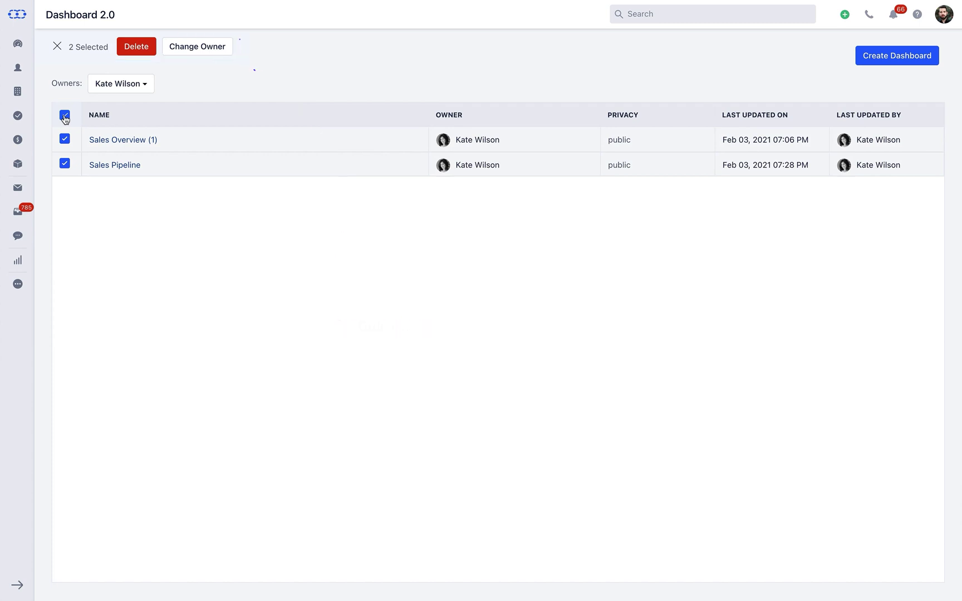
pyautogui.click(137, 50)
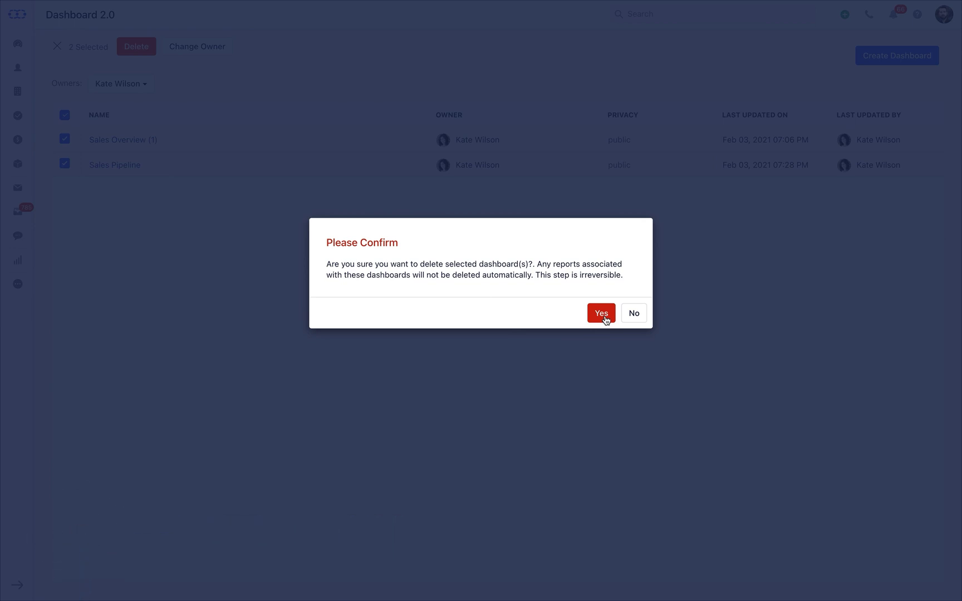
pyautogui.click(624, 319)
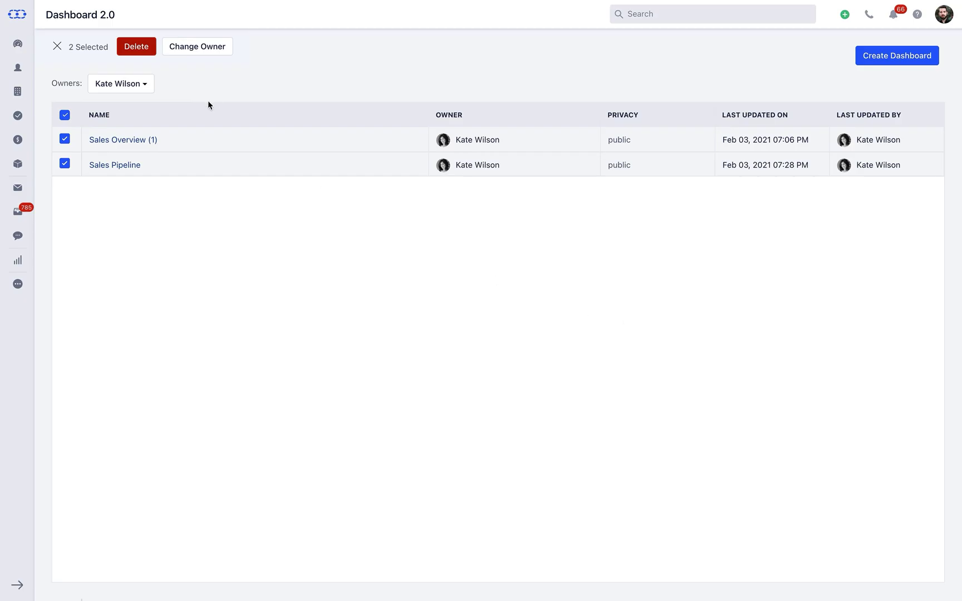
# - Change the owner of Sales Overview (1) and Sales Pipeline to another user and save
pyautogui.click(196, 46)
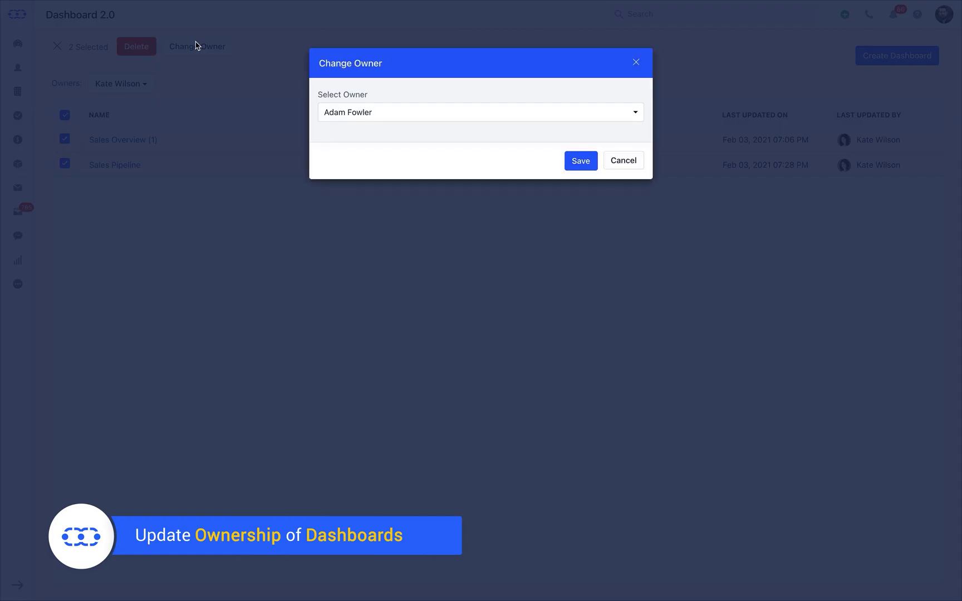
pyautogui.click(343, 113)
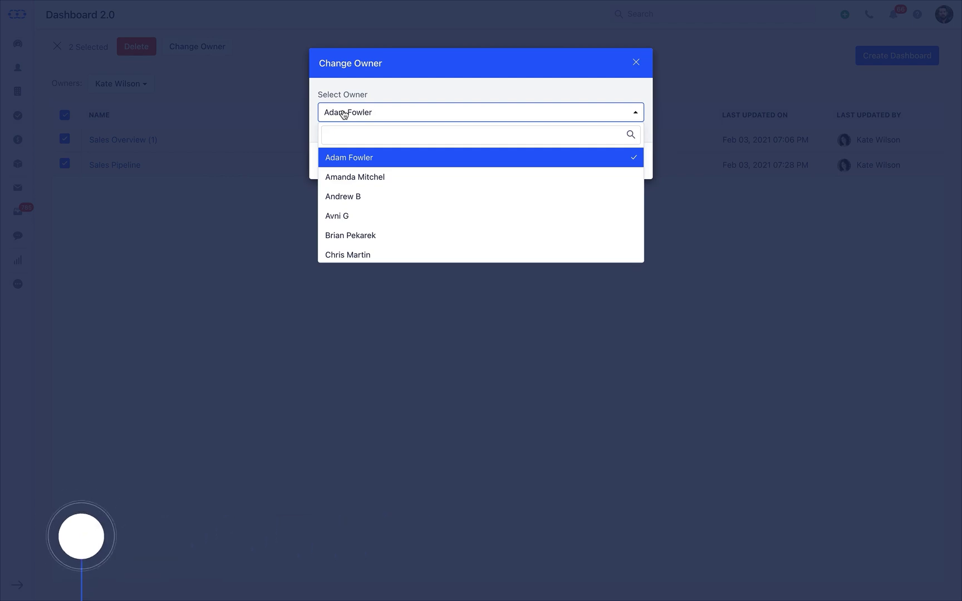
pyautogui.click(365, 205)
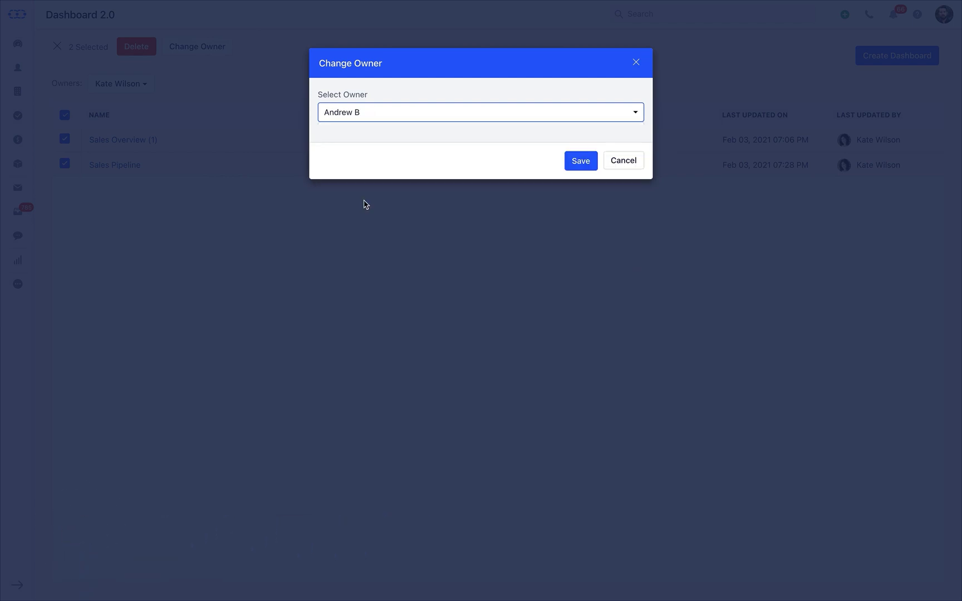
pyautogui.click(580, 161)
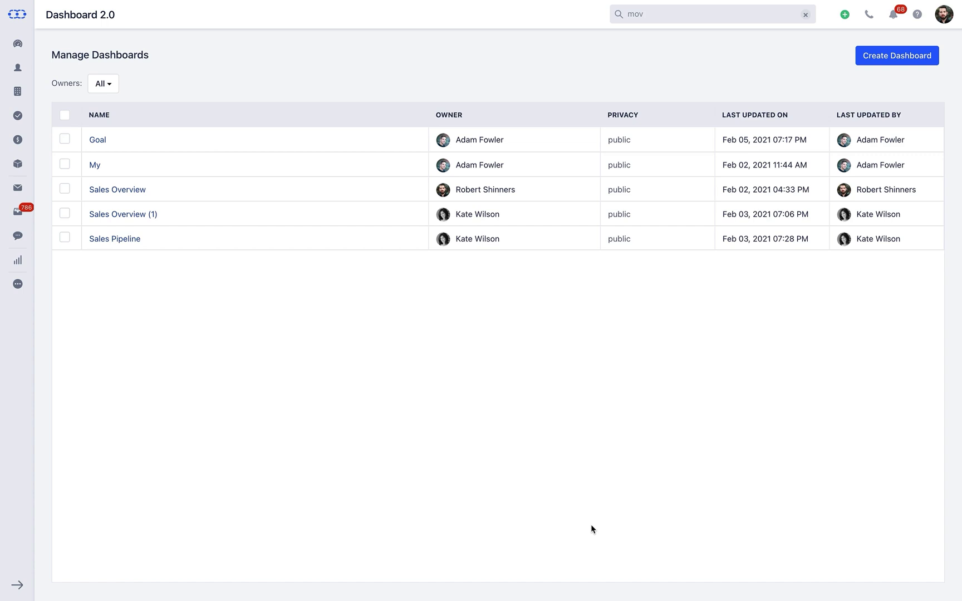
# - Reassign the My dashboard to another user through its Actions menu and save
pyautogui.click(408, 140)
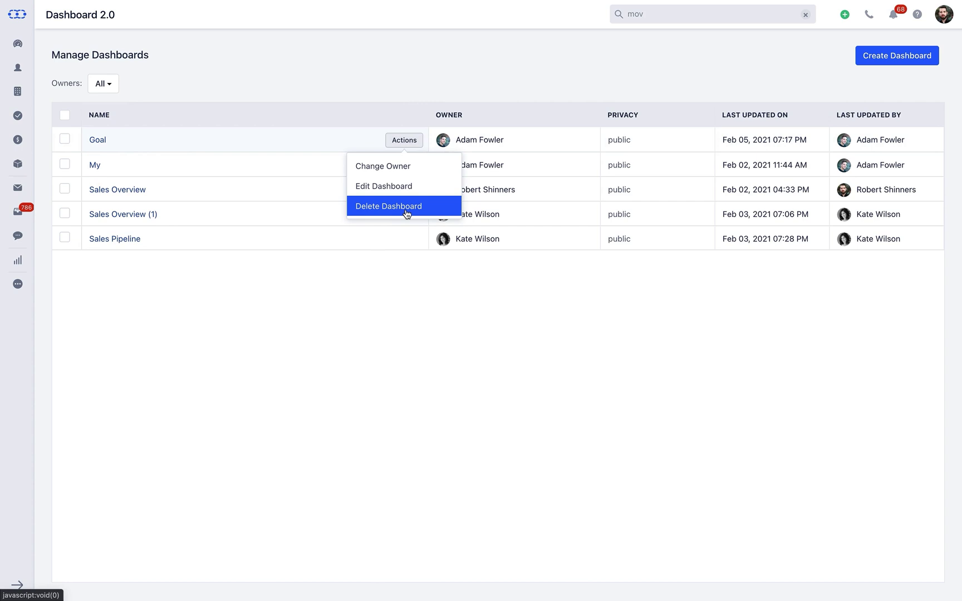
pyautogui.click(401, 285)
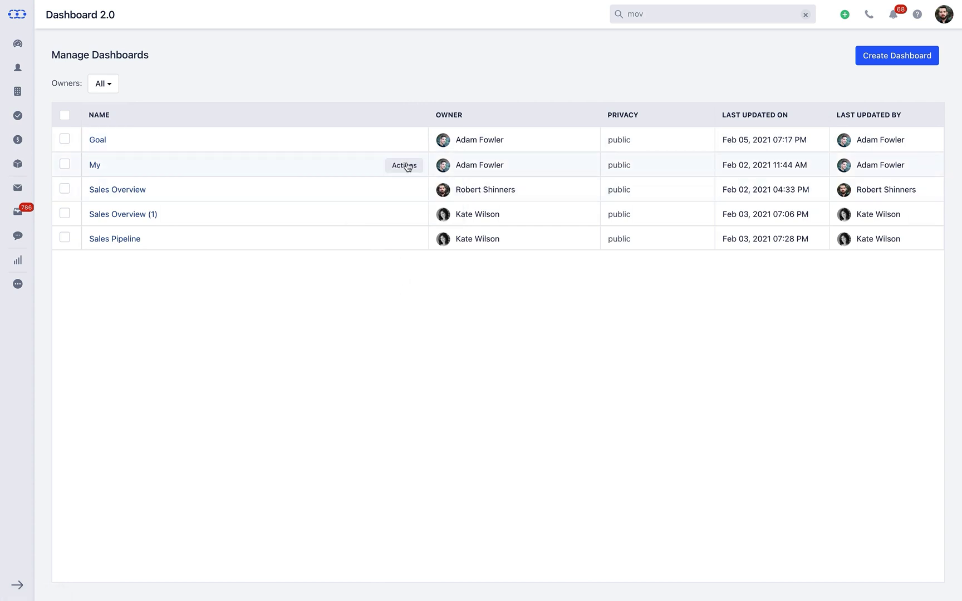
pyautogui.click(407, 167)
pyautogui.click(397, 189)
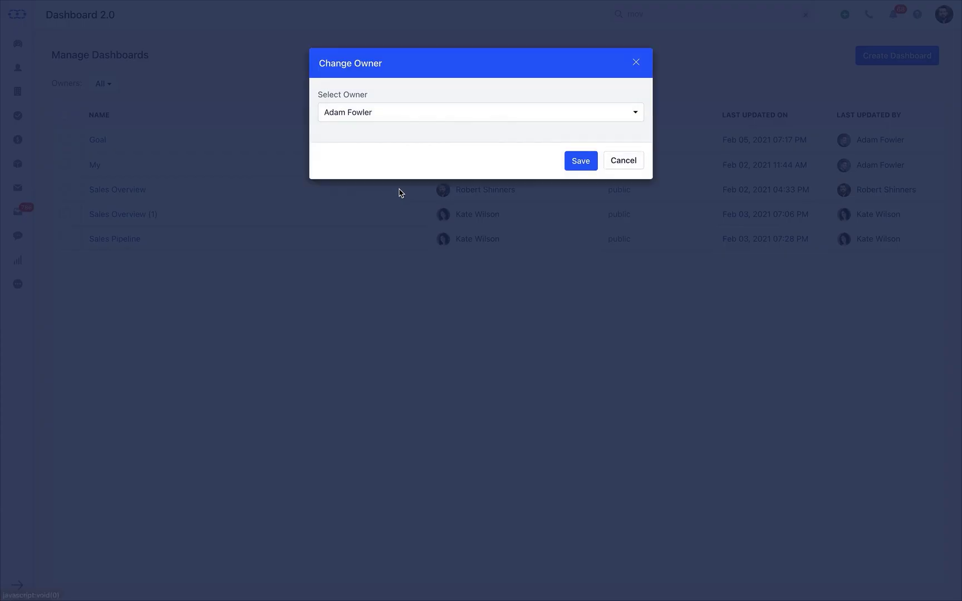
pyautogui.click(438, 118)
pyautogui.click(440, 194)
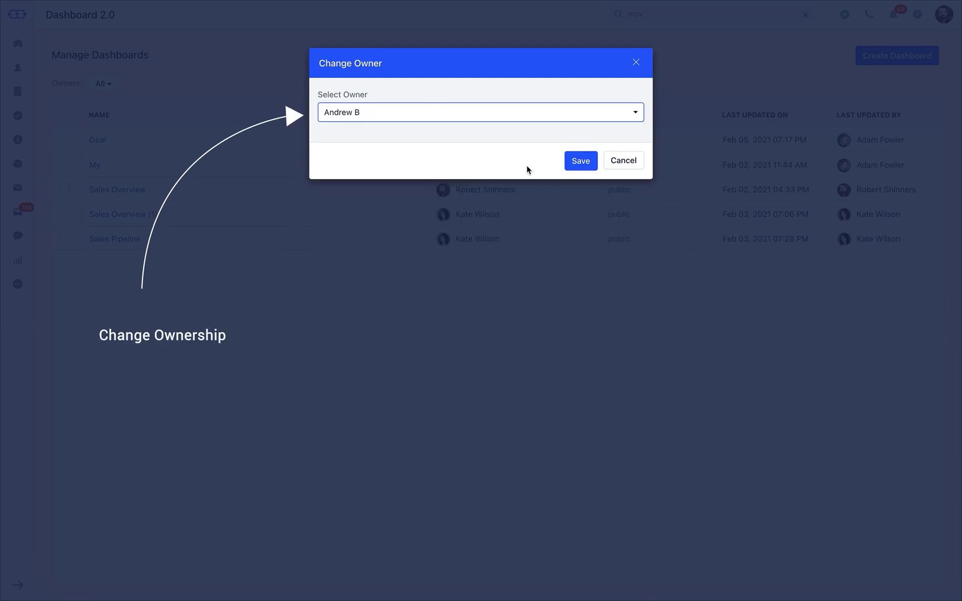
pyautogui.click(579, 162)
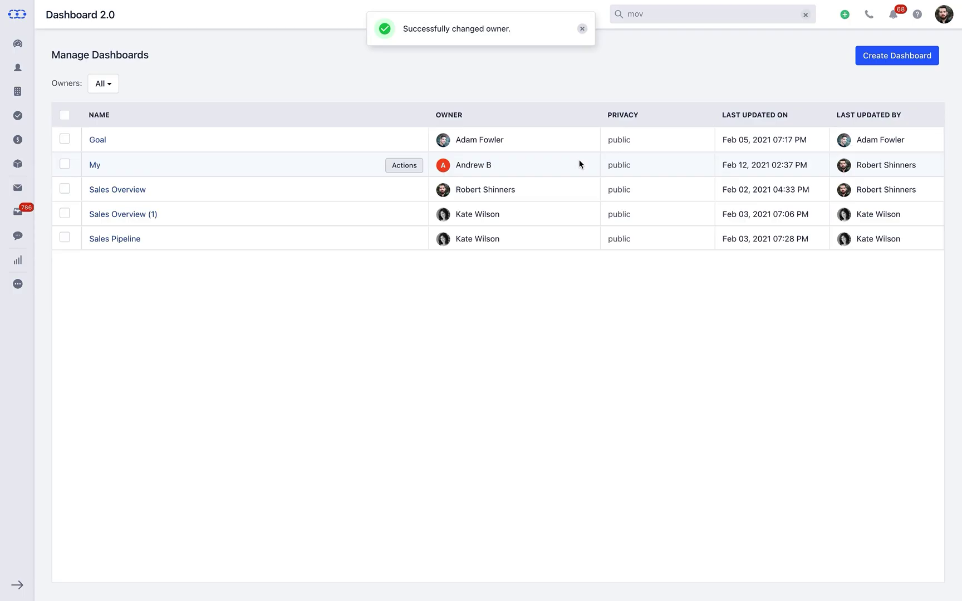
# - Rename My to the new owner's personal dashboard name, keeping it Public with widgets editable by everyone
pyautogui.click(404, 165)
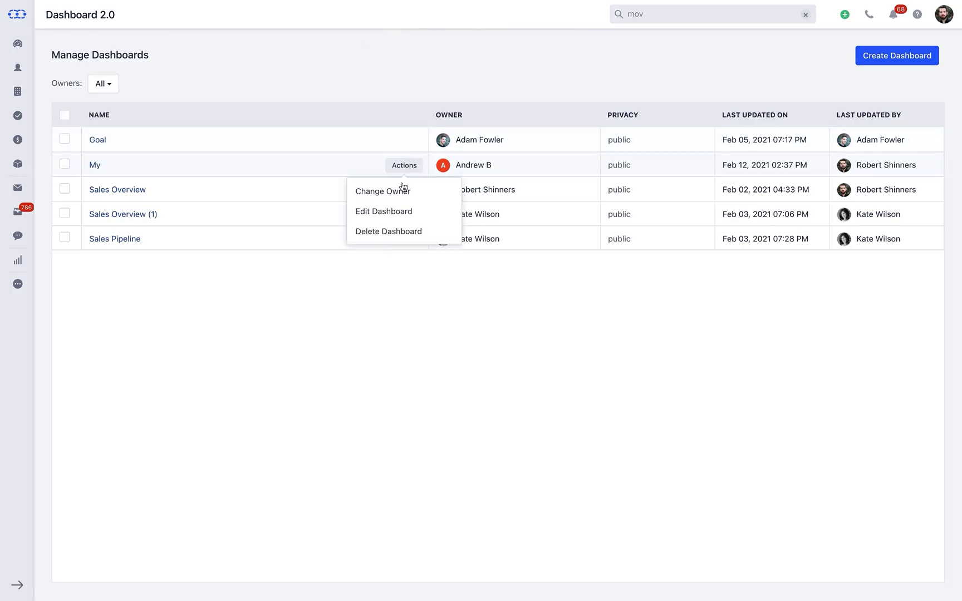
pyautogui.click(403, 212)
pyautogui.click(374, 123)
pyautogui.press('BackSpace')
pyautogui.press('BackSpace')
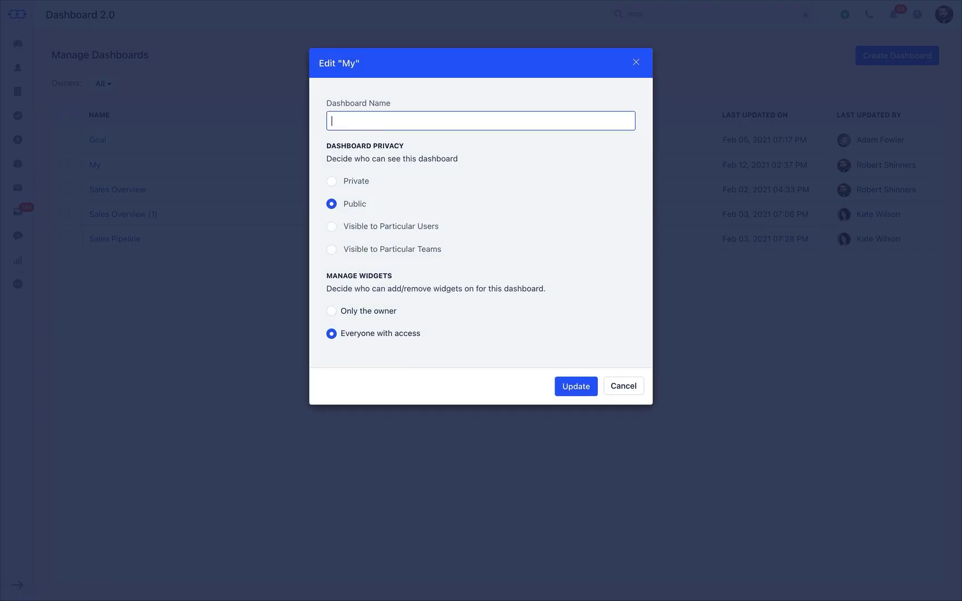
pyautogui.write("Andrew's Dashboard")
pyautogui.click(331, 181)
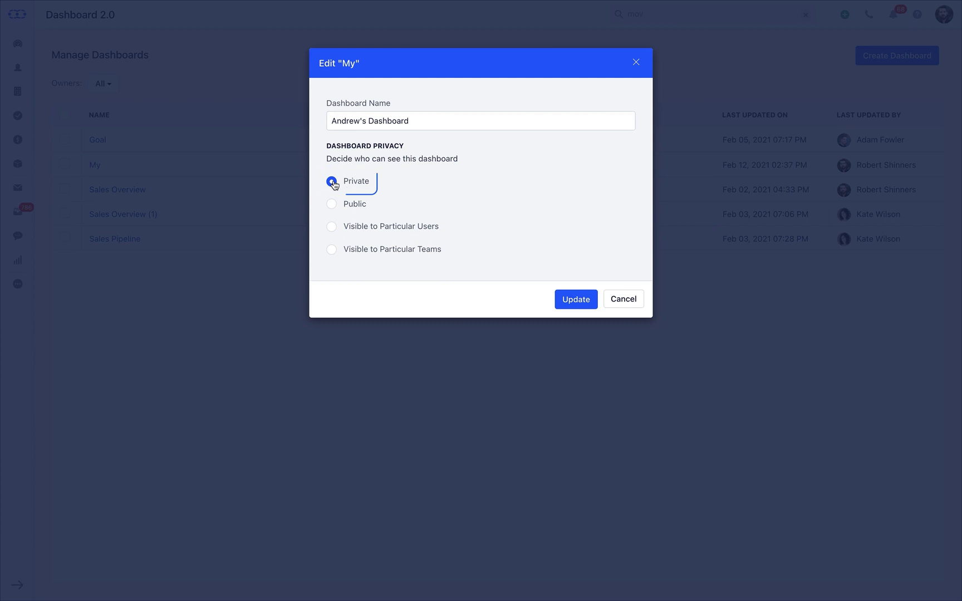
pyautogui.click(332, 203)
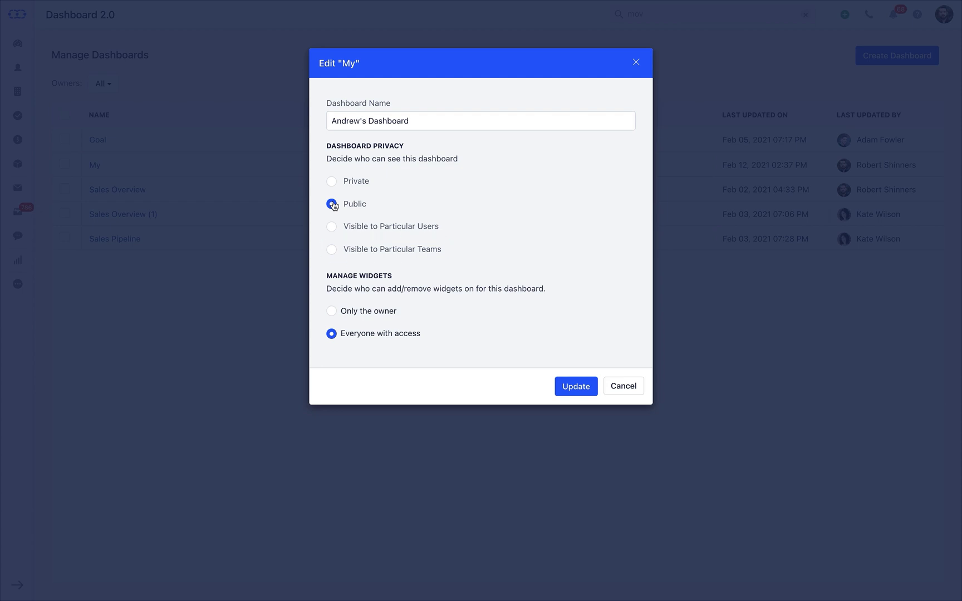
pyautogui.click(333, 312)
pyautogui.click(333, 335)
pyautogui.click(573, 387)
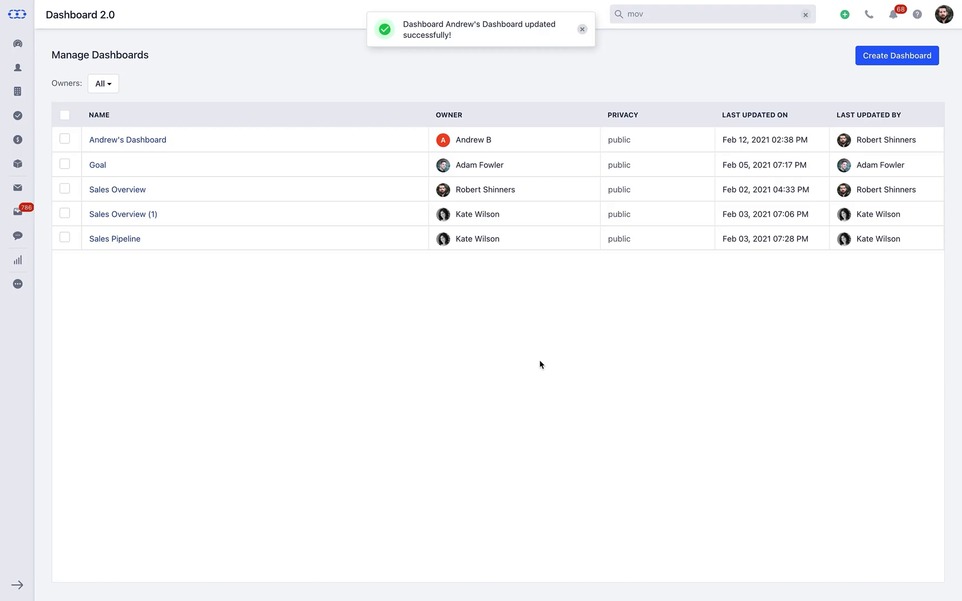
# - Choose Delete Dashboard for Goal and confirm with Yes
pyautogui.click(409, 169)
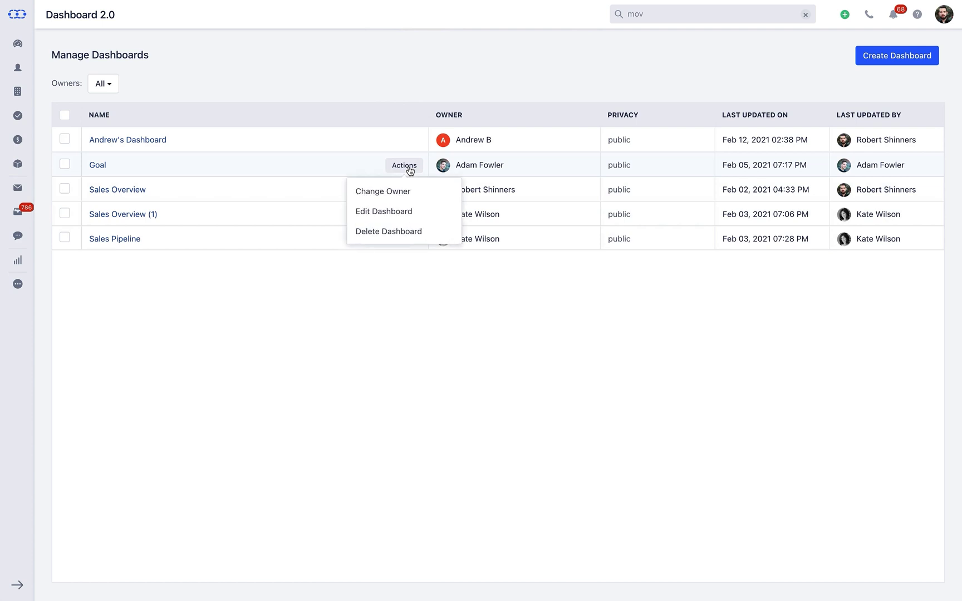
pyautogui.click(409, 233)
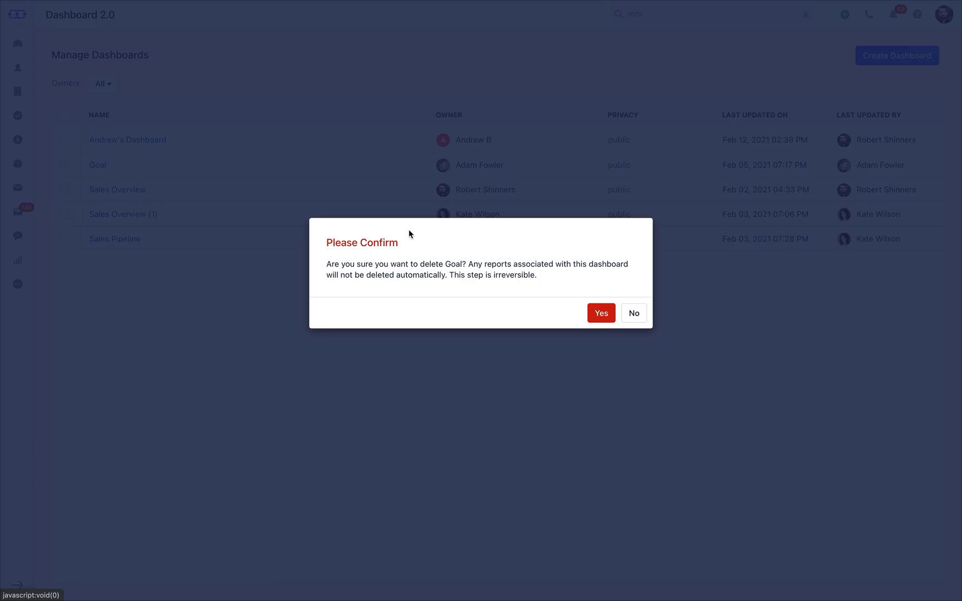
pyautogui.click(601, 313)
# - Switch to Dashboard 2.0 and open the Sales Overview dashboard's Actions menu
pyautogui.moveTo(18, 43)
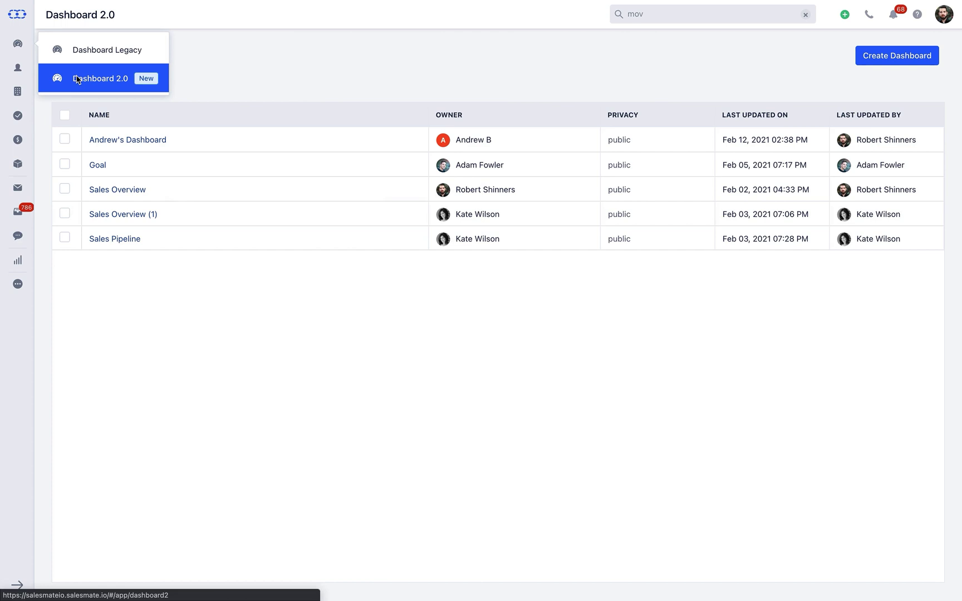
pyautogui.click(77, 79)
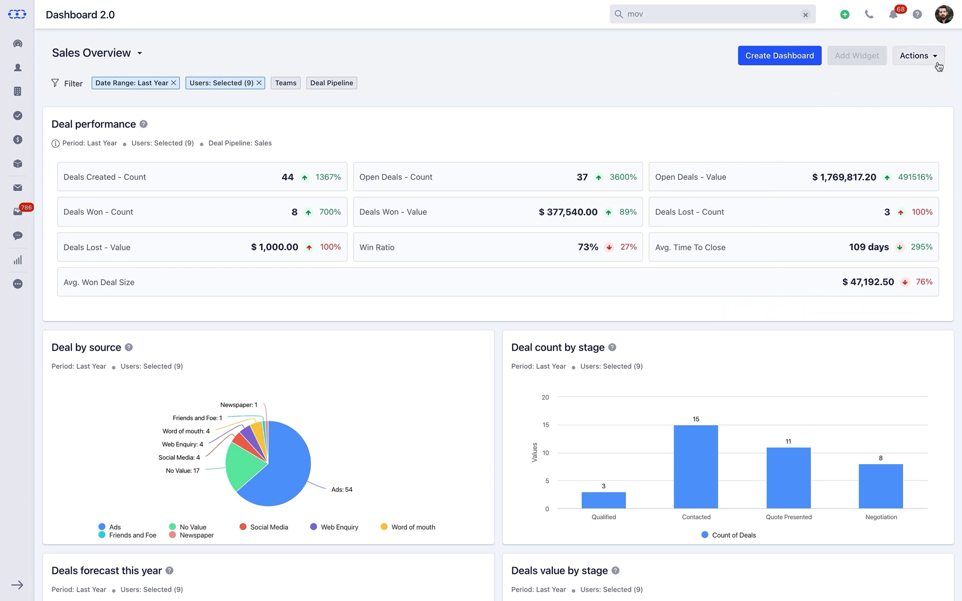
pyautogui.click(927, 56)
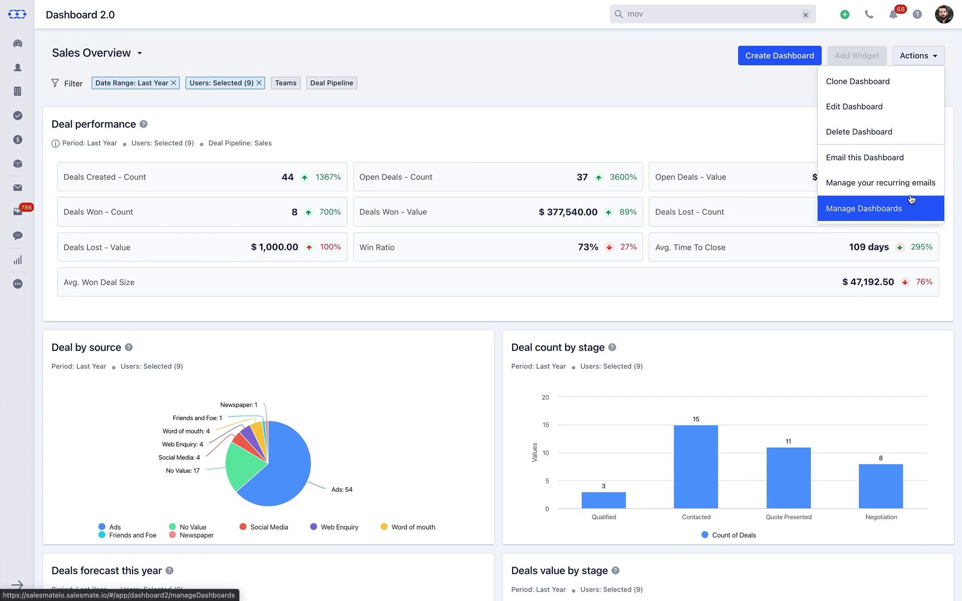
# - Clone Sales Overview under the name 'Sales - Team US' and save it
pyautogui.click(898, 93)
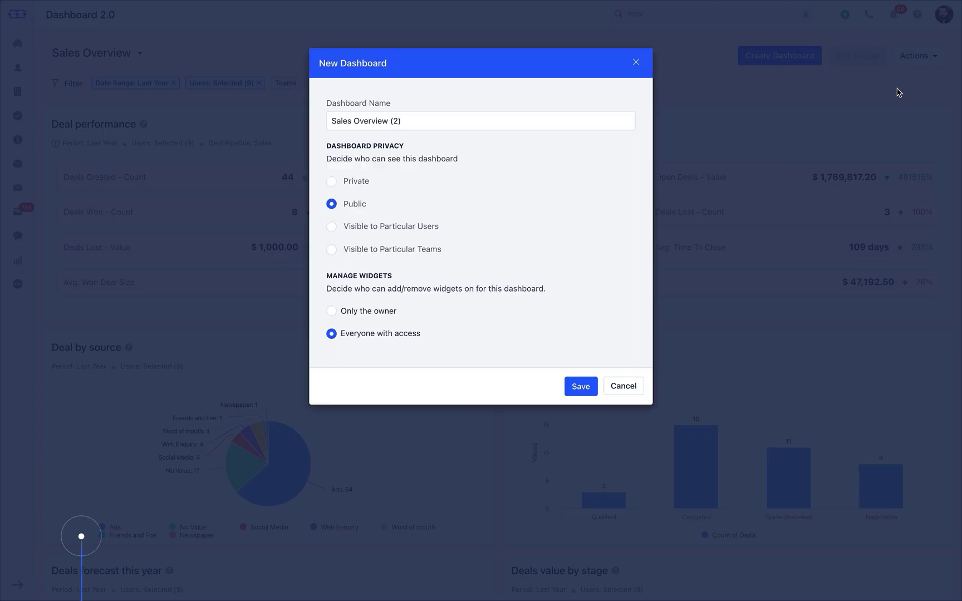
pyautogui.moveTo(471, 121); pyautogui.dragTo(356, 122)
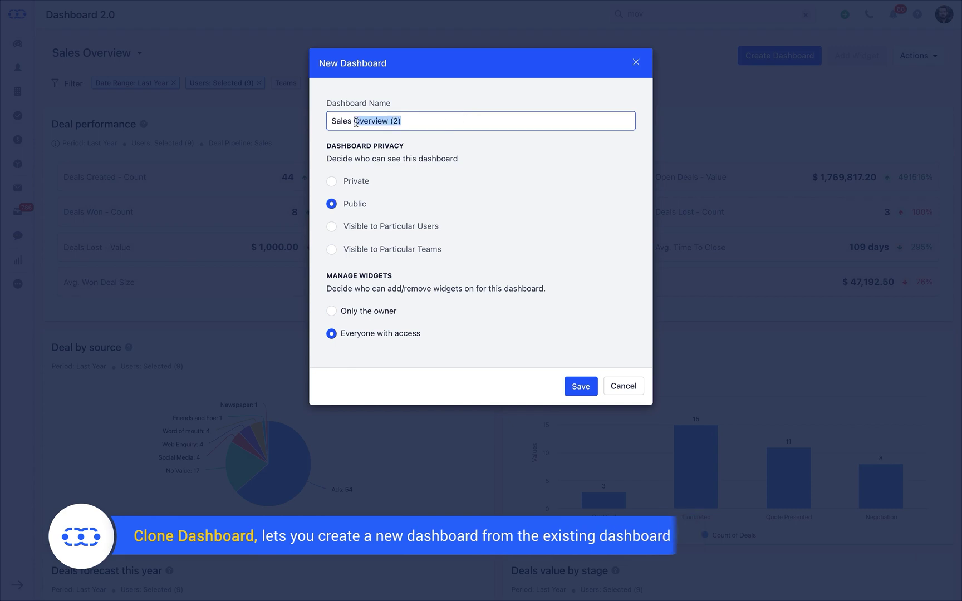
pyautogui.write('-')
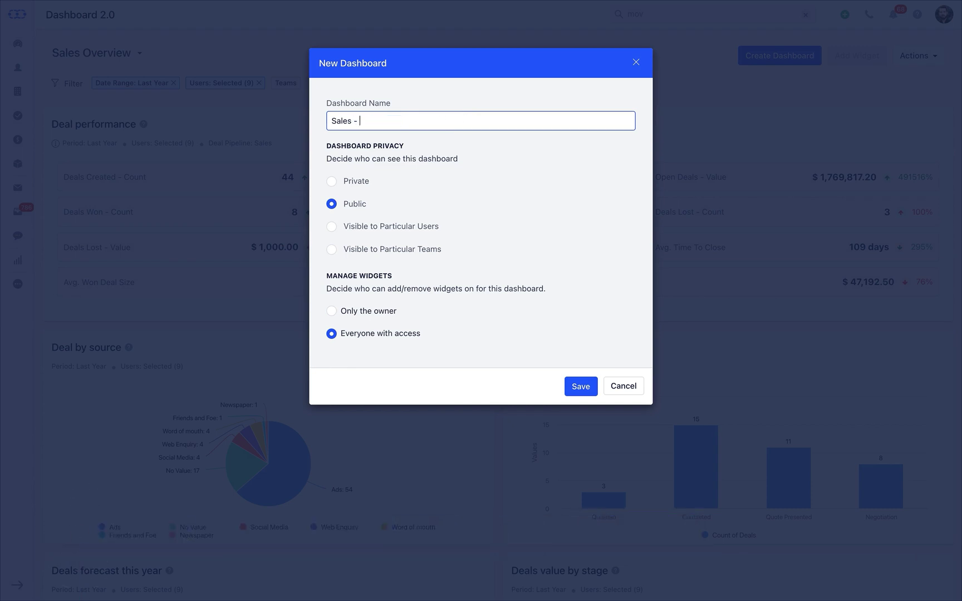
pyautogui.write(' Team US')
pyautogui.click(579, 388)
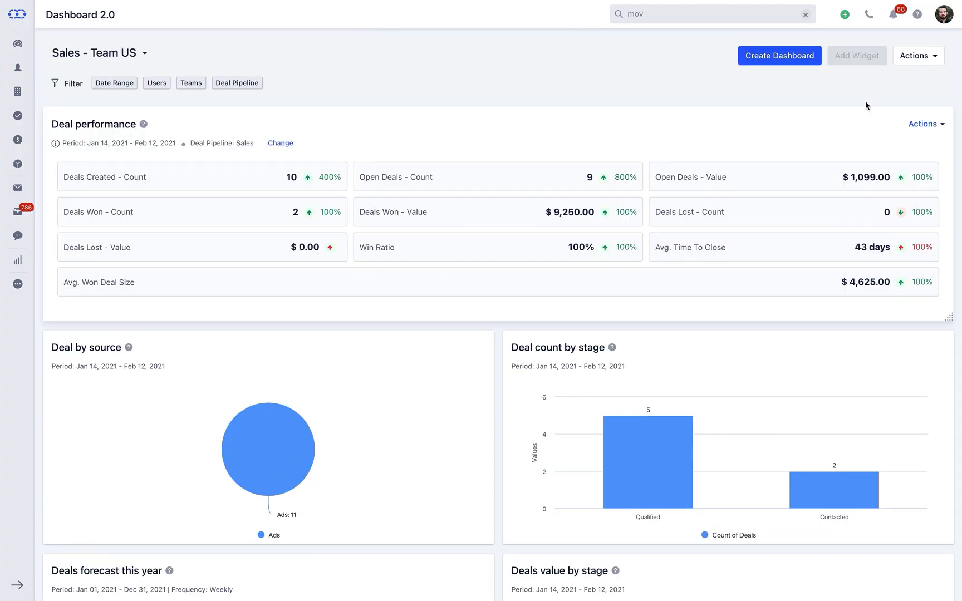
# - Open and cancel the Sales - Team US dashboard settings unchanged, then bring up the Default Dashboard's Actions menu
pyautogui.click(921, 57)
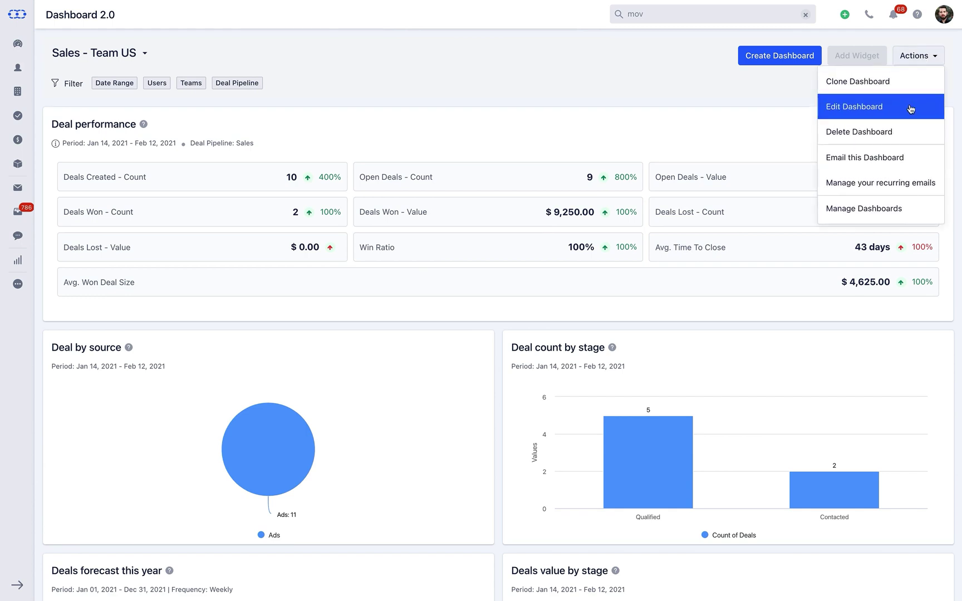
pyautogui.click(911, 109)
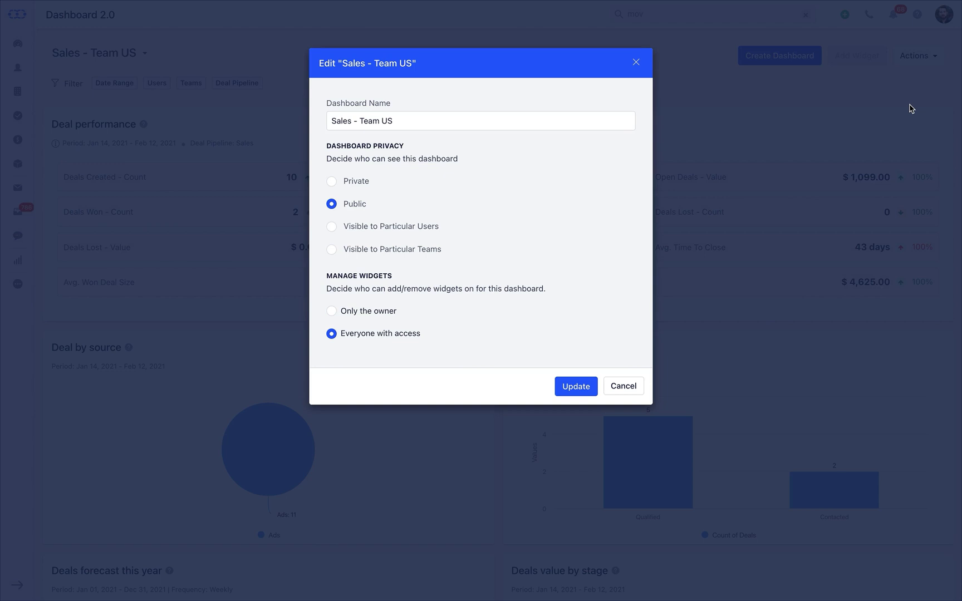
pyautogui.click(635, 387)
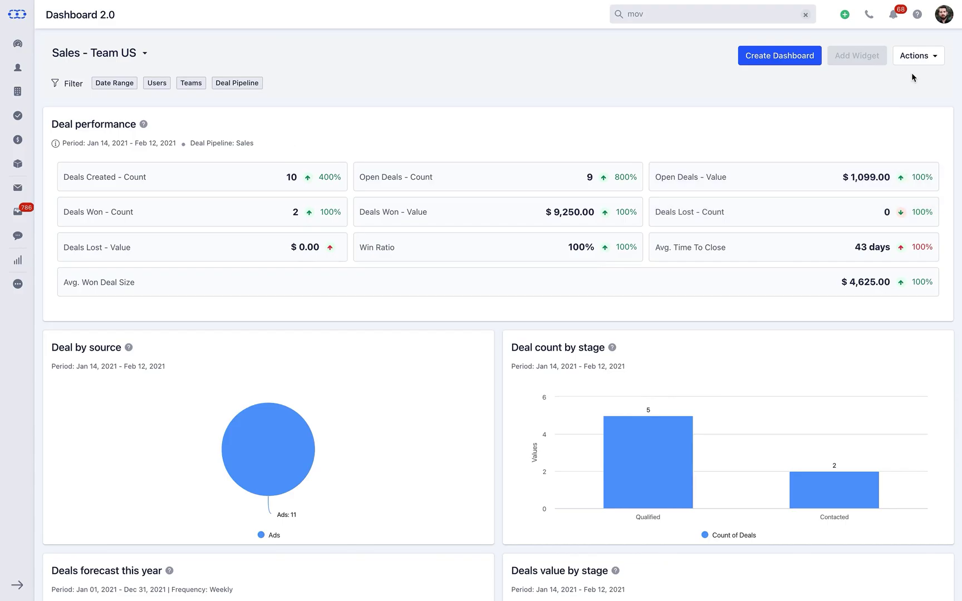
pyautogui.click(923, 55)
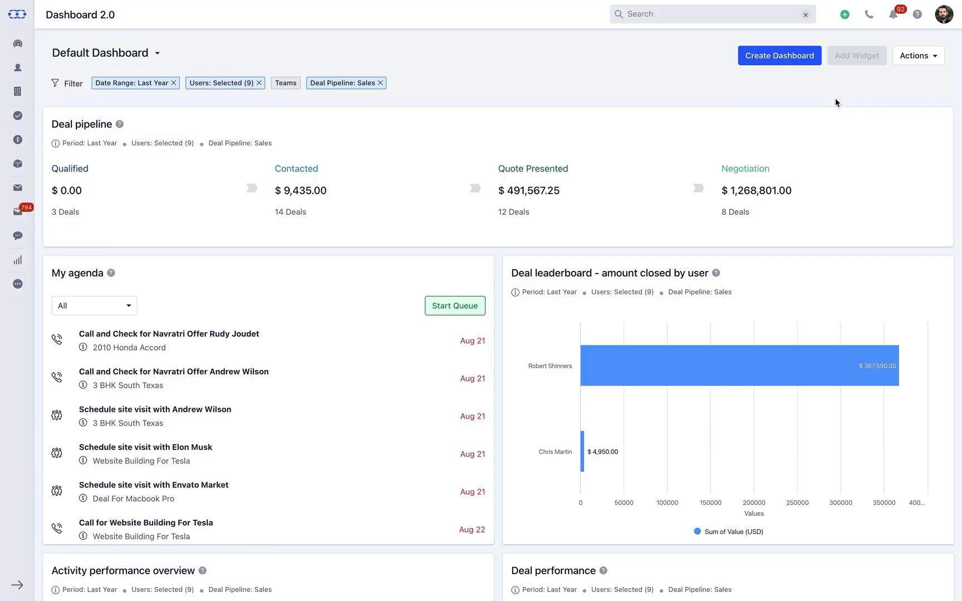
pyautogui.click(929, 58)
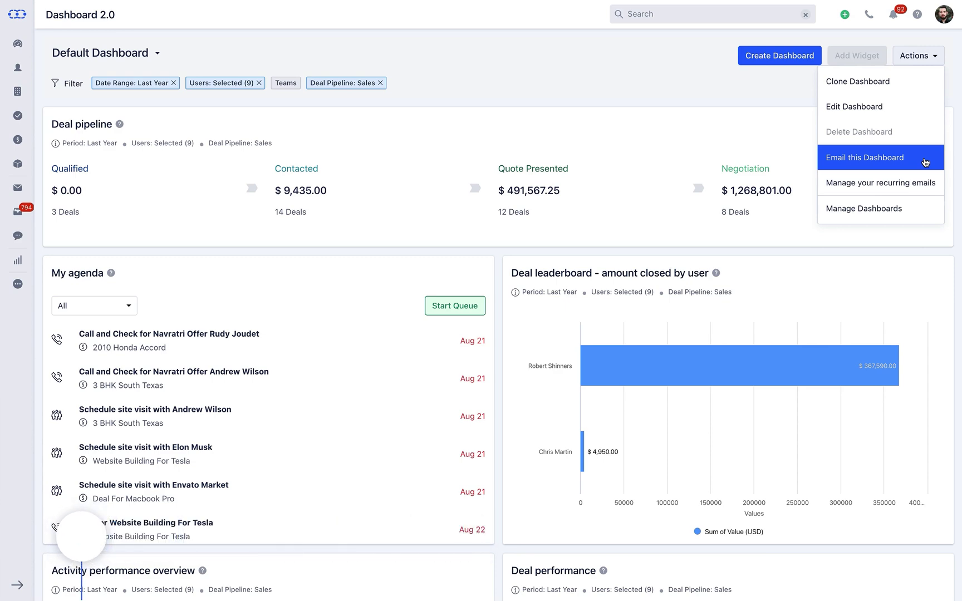
# - Start emailing the Default Dashboard with the subject 'Report for the Week'
pyautogui.click(926, 162)
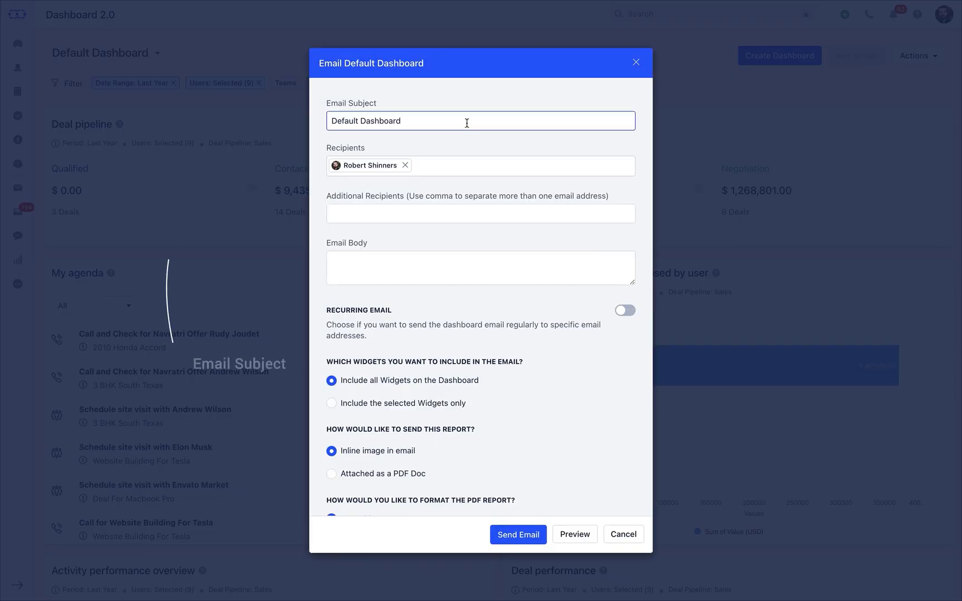
pyautogui.hotkey('ctrl', 'a')
pyautogui.press('BackSpace')
pyautogui.write('Repor')
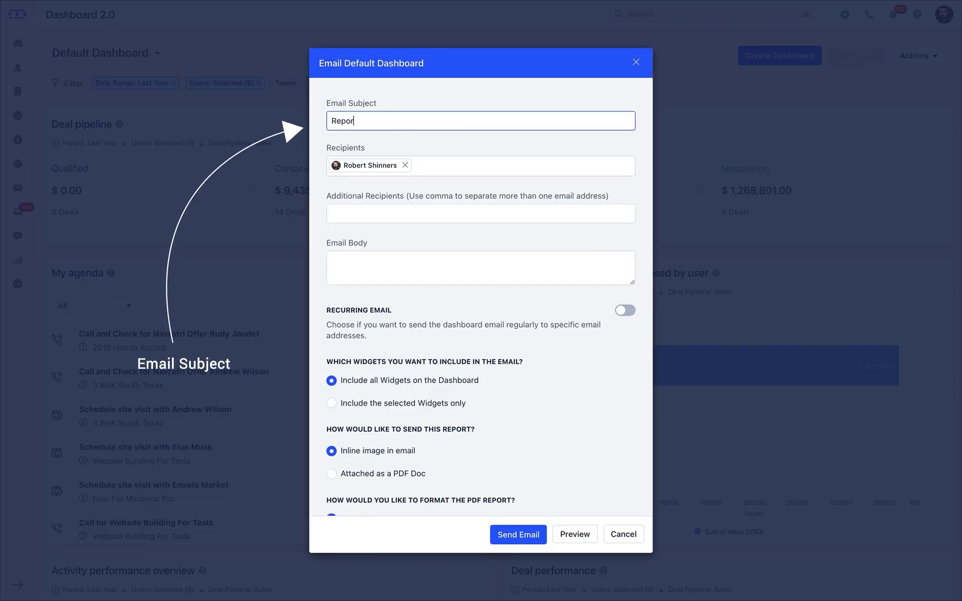
pyautogui.write('t for the Week')
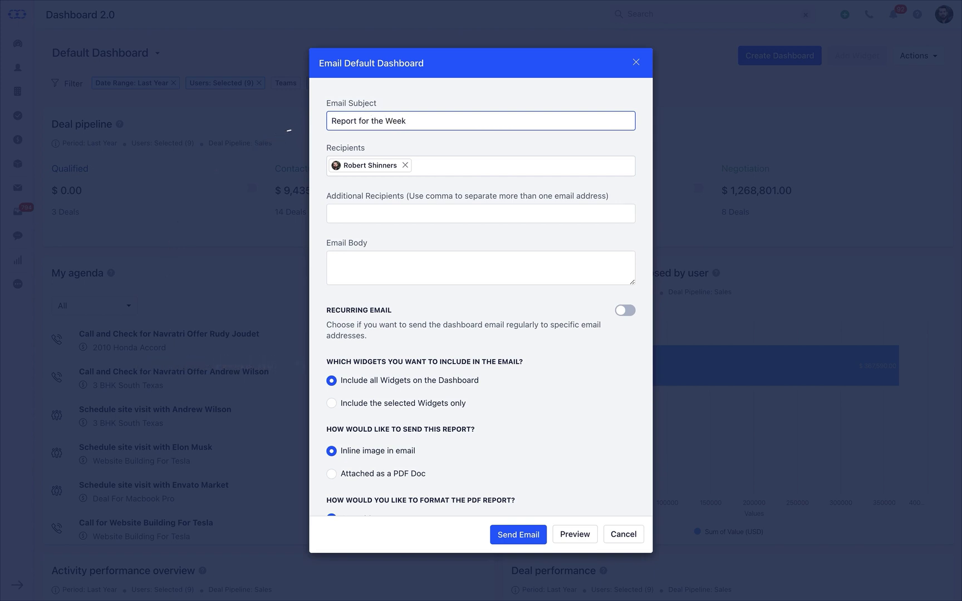
# - Add the suggested colleague and an extra recipient email address, plus a 'Report of the Week' body line
pyautogui.click(468, 169)
pyautogui.write('chr')
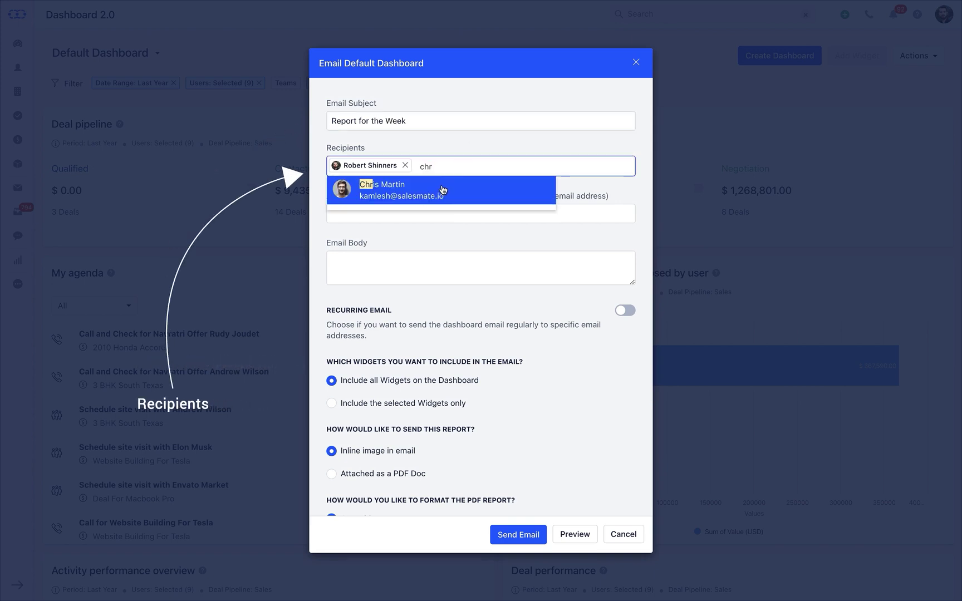
pyautogui.click(443, 190)
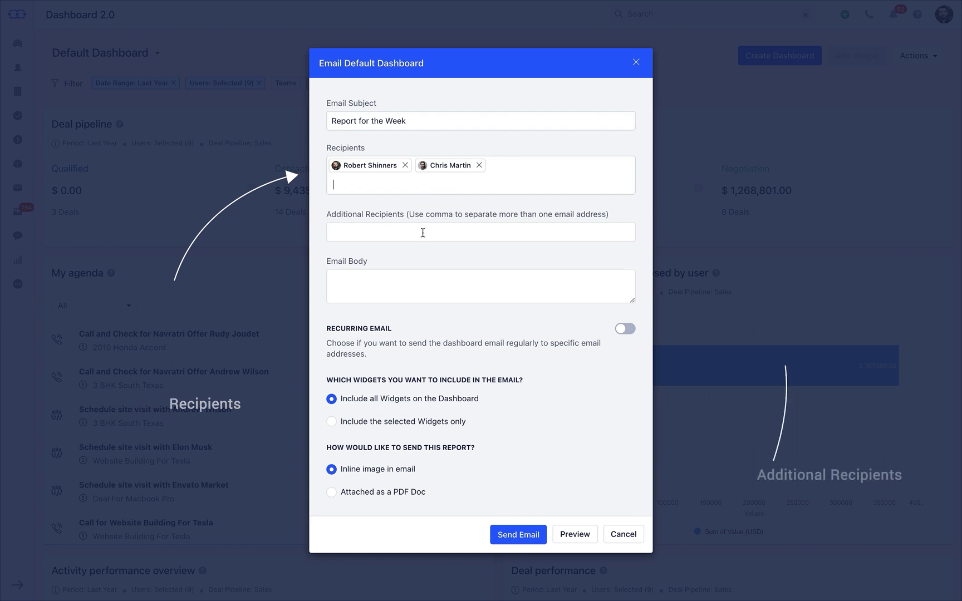
pyautogui.click(481, 232)
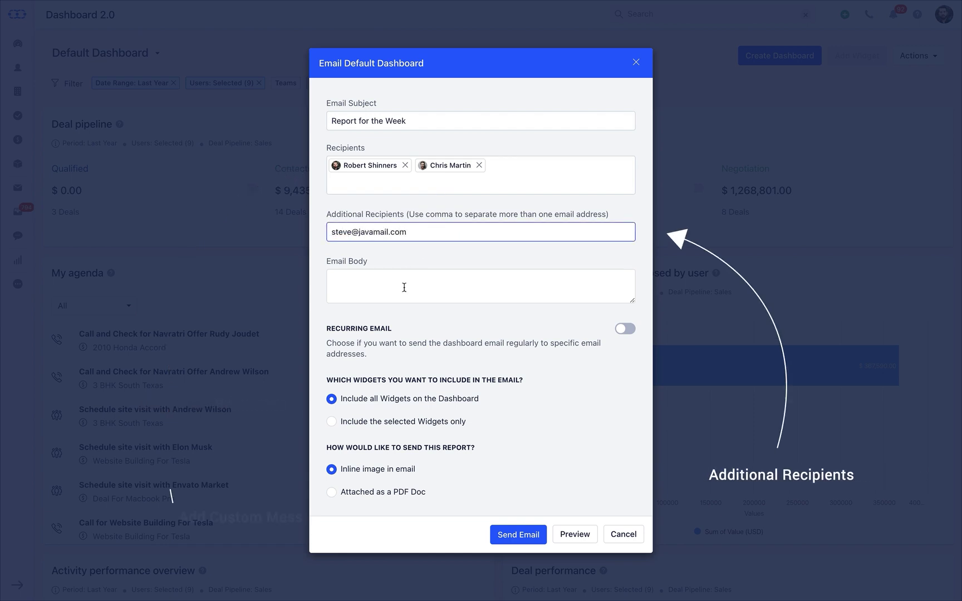
pyautogui.click(404, 287)
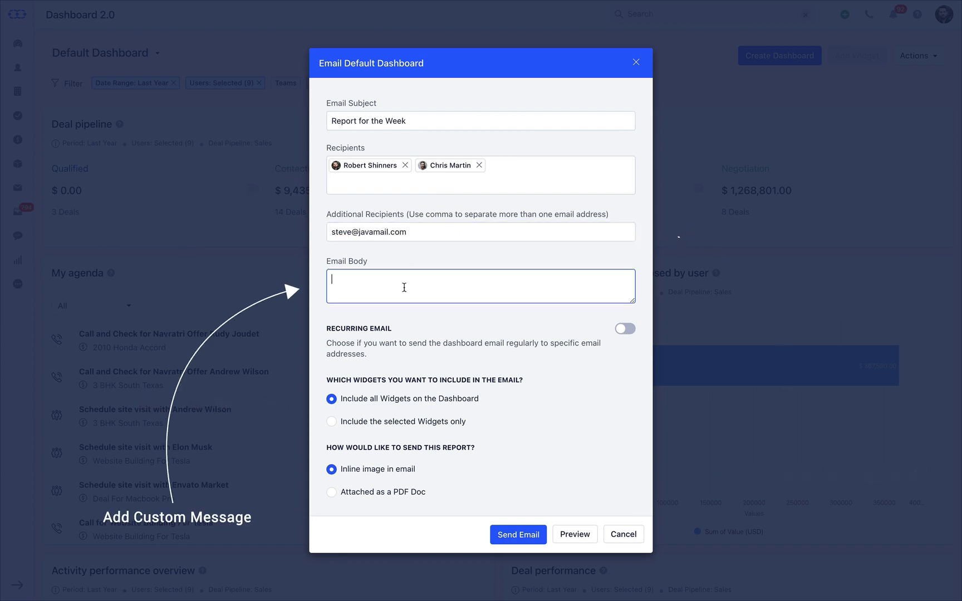
pyautogui.write('Report of the Week - Steve')
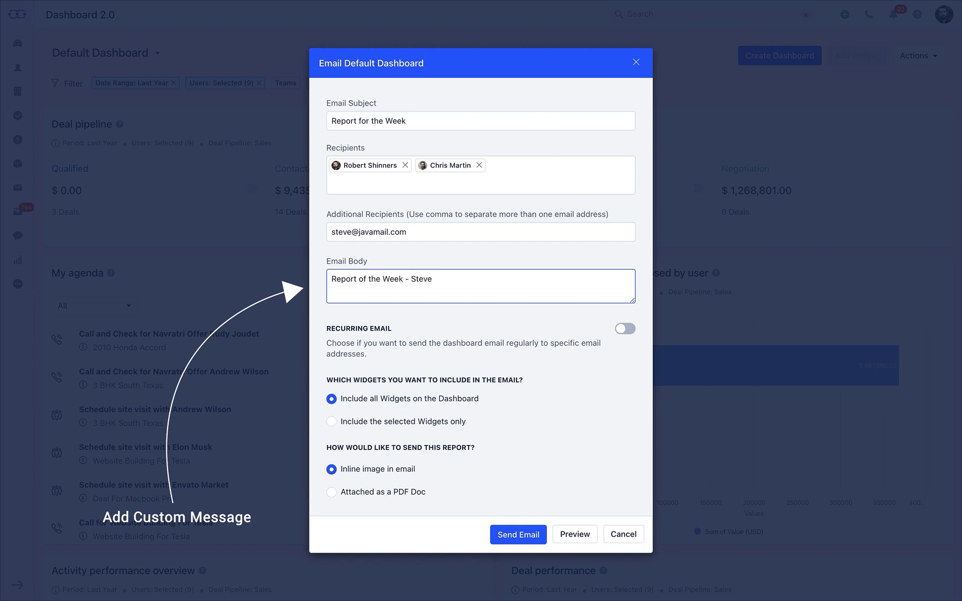
# - Turn on Recurring Email, keeping Daily frequency at 10:00 AM
pyautogui.click(626, 330)
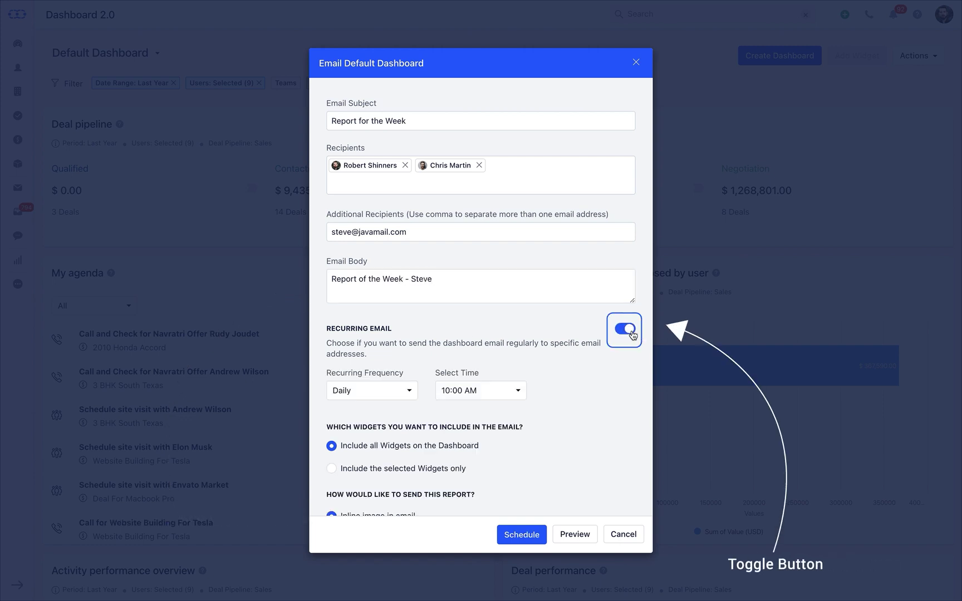
pyautogui.click(388, 390)
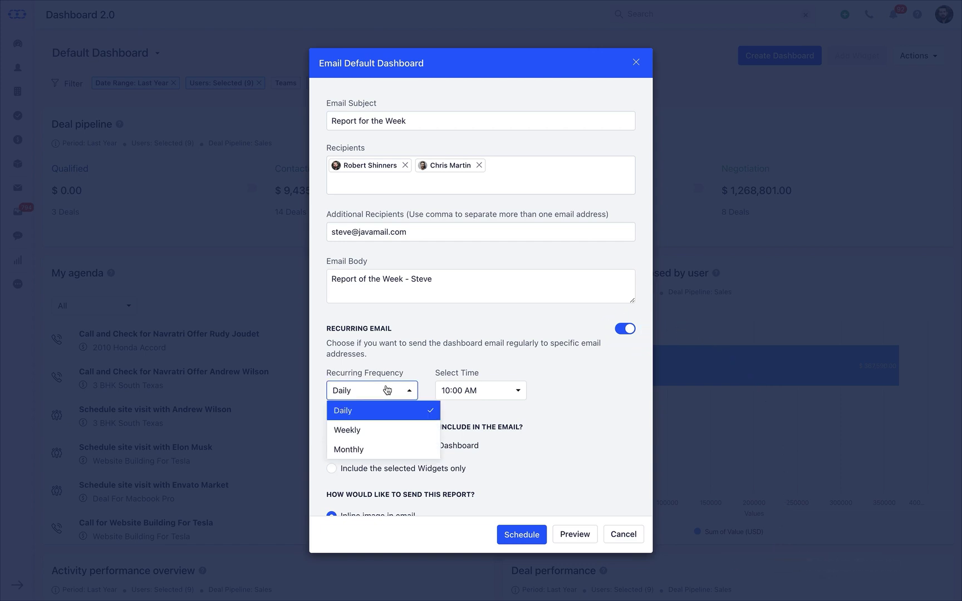
pyautogui.click(514, 394)
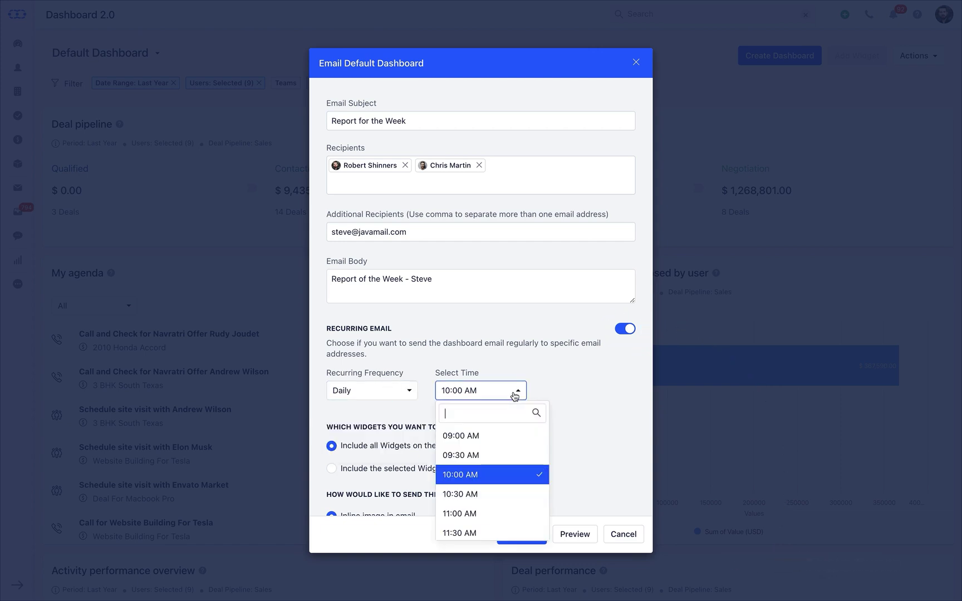
pyautogui.click(515, 395)
# - Include only three selected widgets, adding Deal leaderboard - amount closed by user and Activity performance overview
pyautogui.scroll(-3, 511, 406)
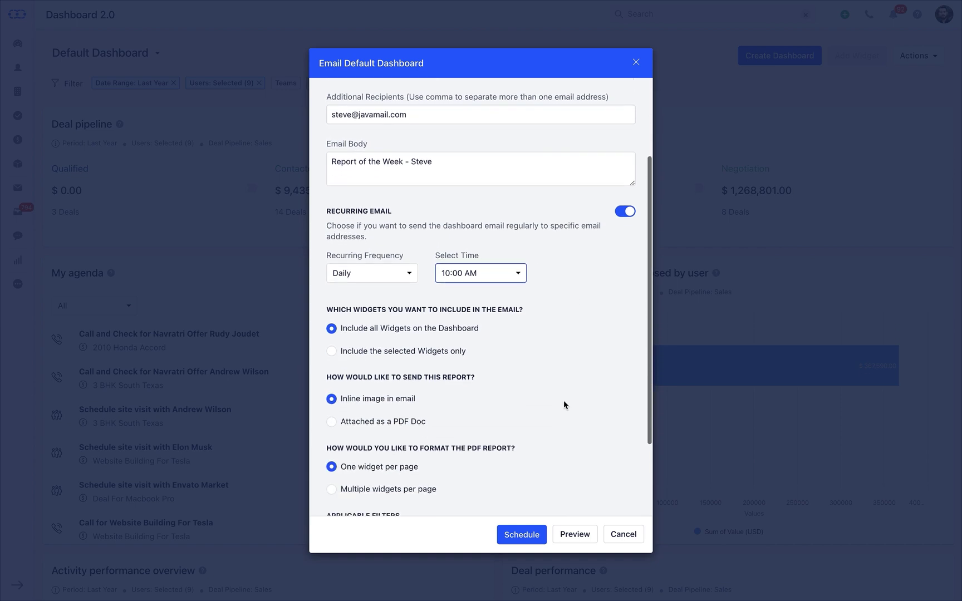
pyautogui.click(331, 349)
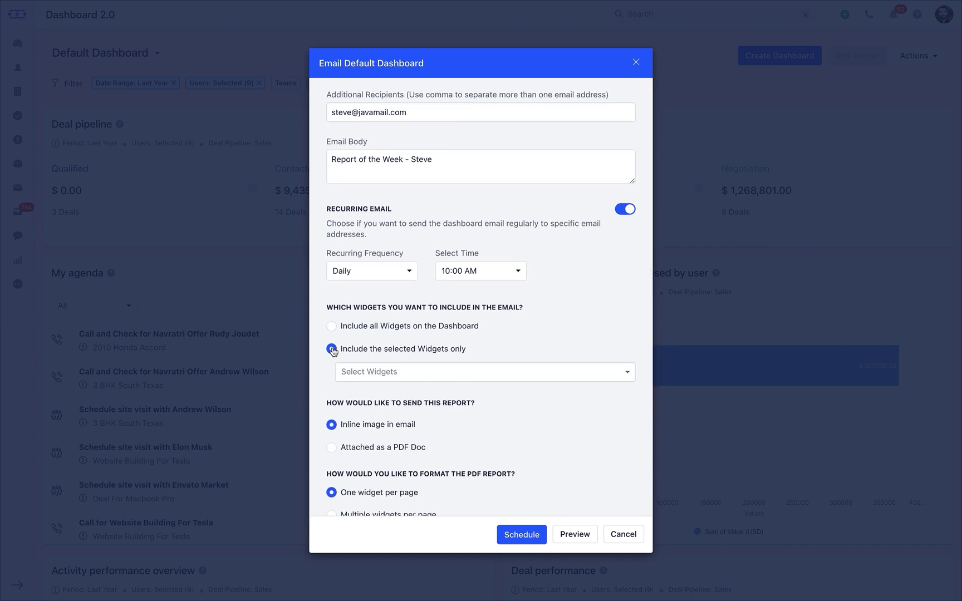
pyautogui.click(383, 372)
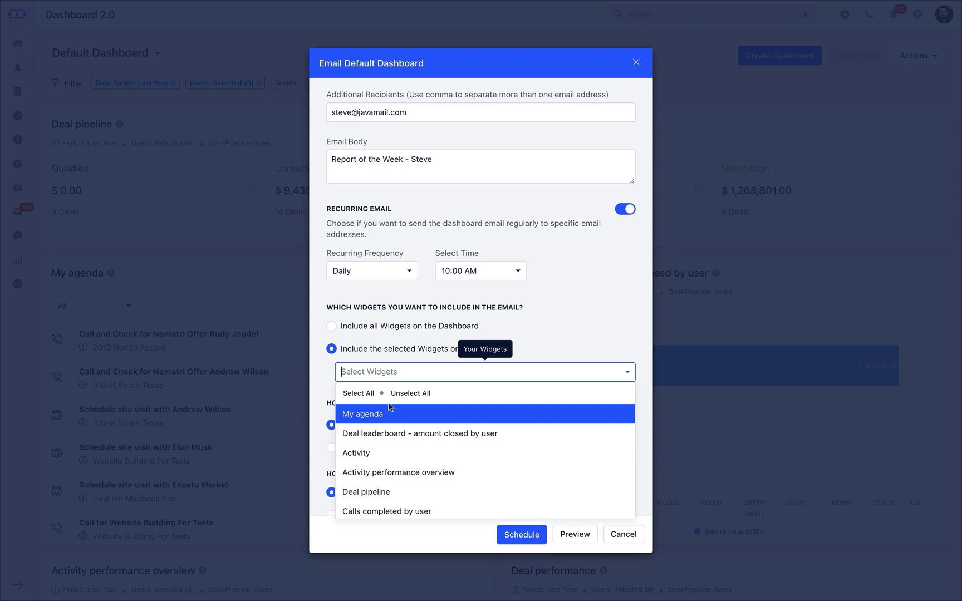
pyautogui.click(397, 436)
pyautogui.click(404, 474)
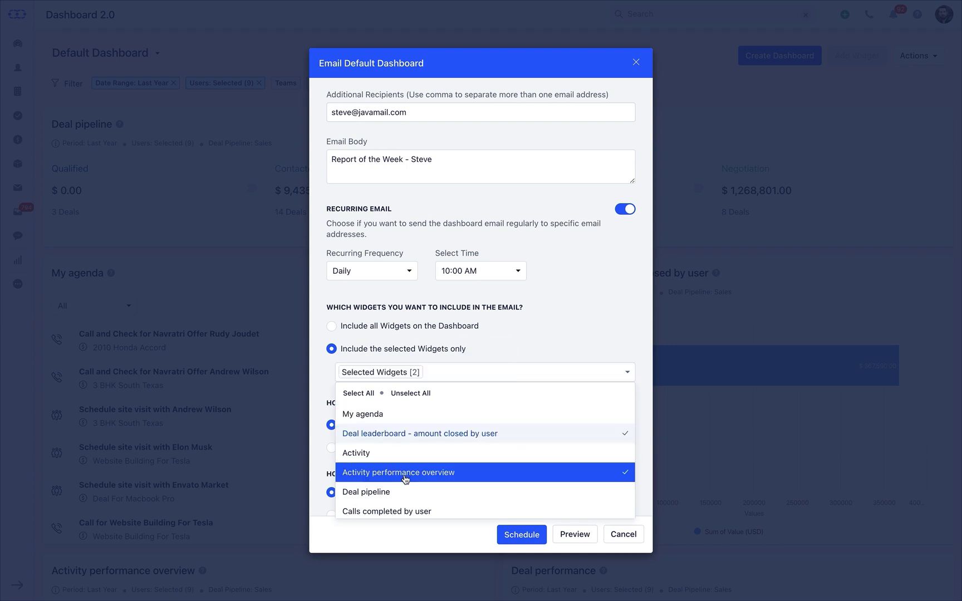
pyautogui.click(506, 338)
# - Attach the report as a PDF doc with multiple widgets per page
pyautogui.scroll(-3, 506, 338)
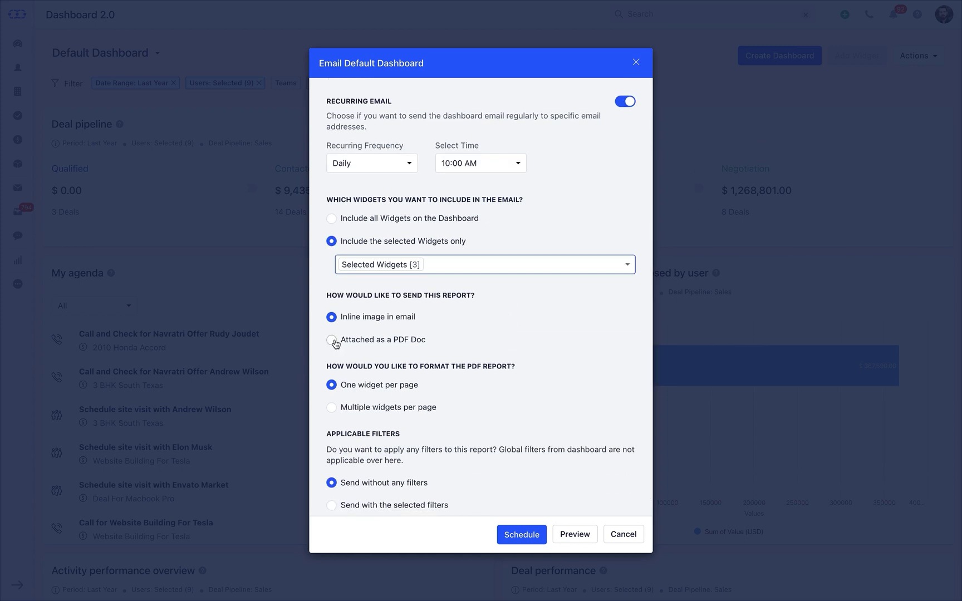
pyautogui.click(333, 341)
pyautogui.scroll(-1, 333, 340)
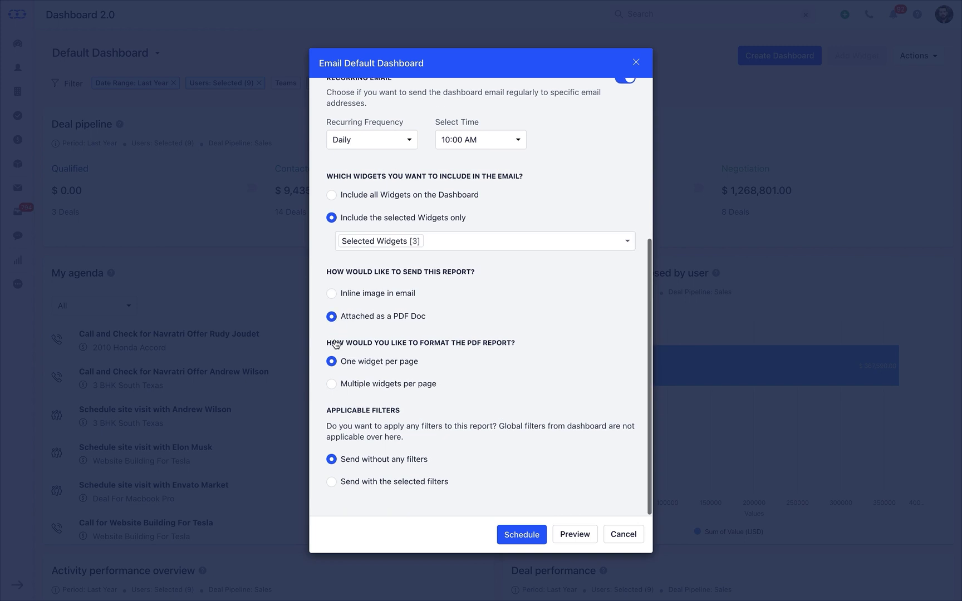
pyautogui.click(332, 386)
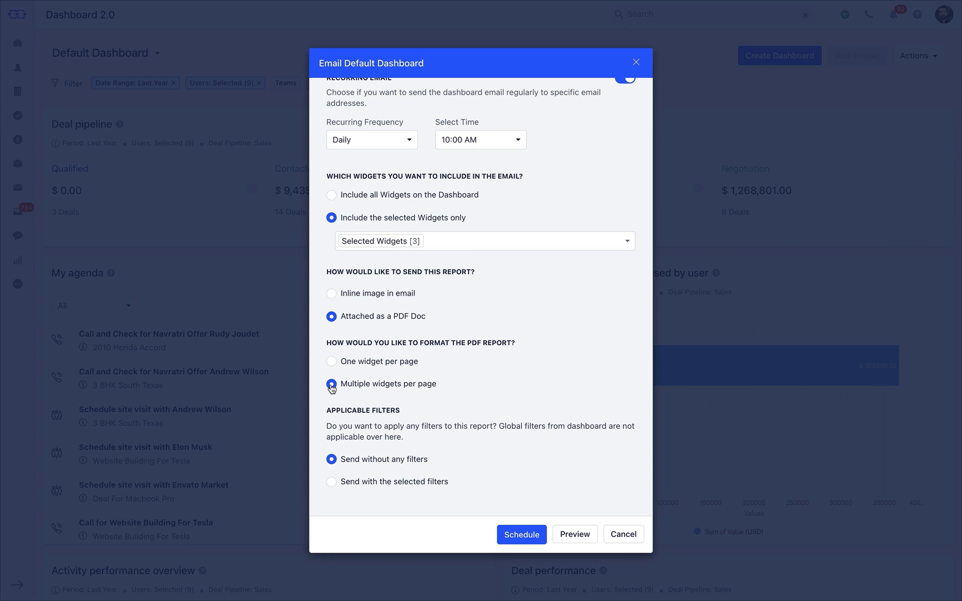
# - Send with the selected filters and change the report's Date Range filter to This Week
pyautogui.click(332, 482)
pyautogui.scroll(-3, 332, 486)
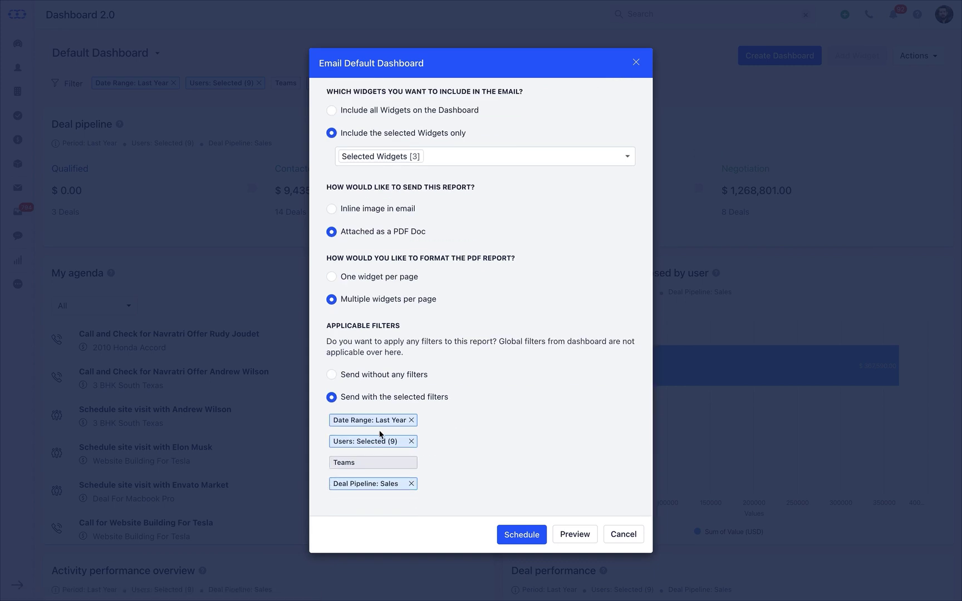
pyautogui.click(387, 421)
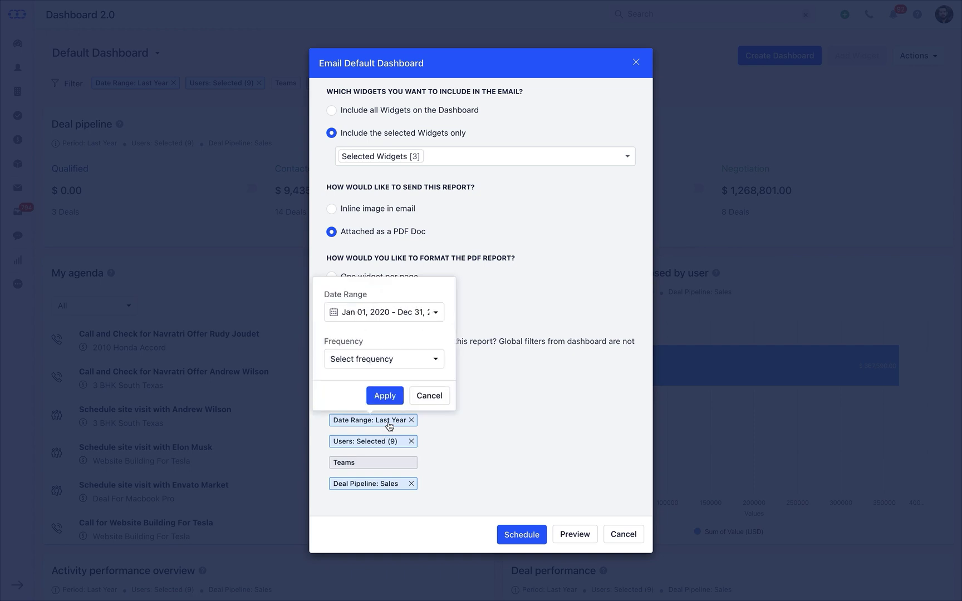
pyautogui.click(388, 313)
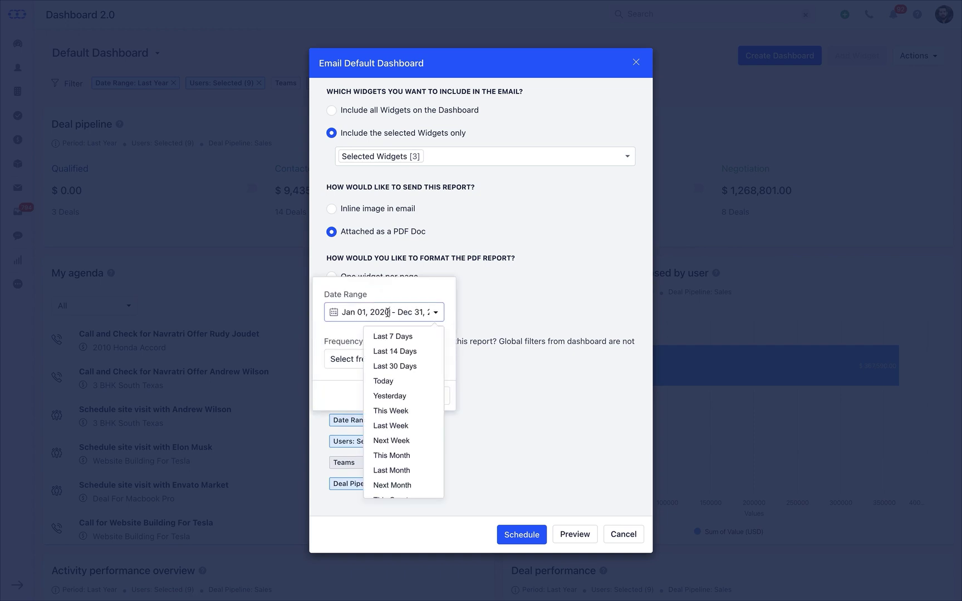
pyautogui.click(391, 411)
pyautogui.click(384, 396)
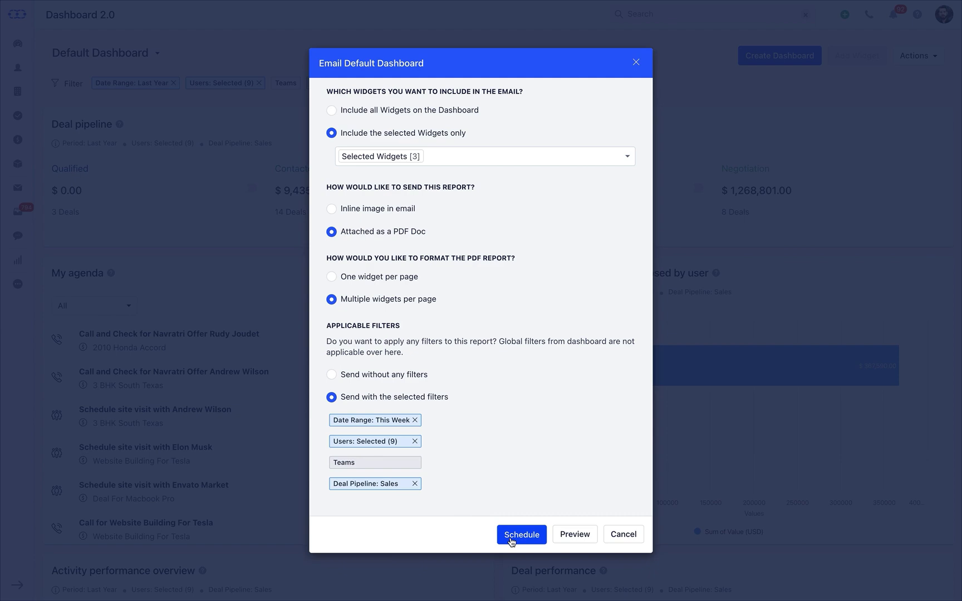
# - Check the Email Preview of the Default Dashboard report, then schedule the recurring email
pyautogui.click(577, 540)
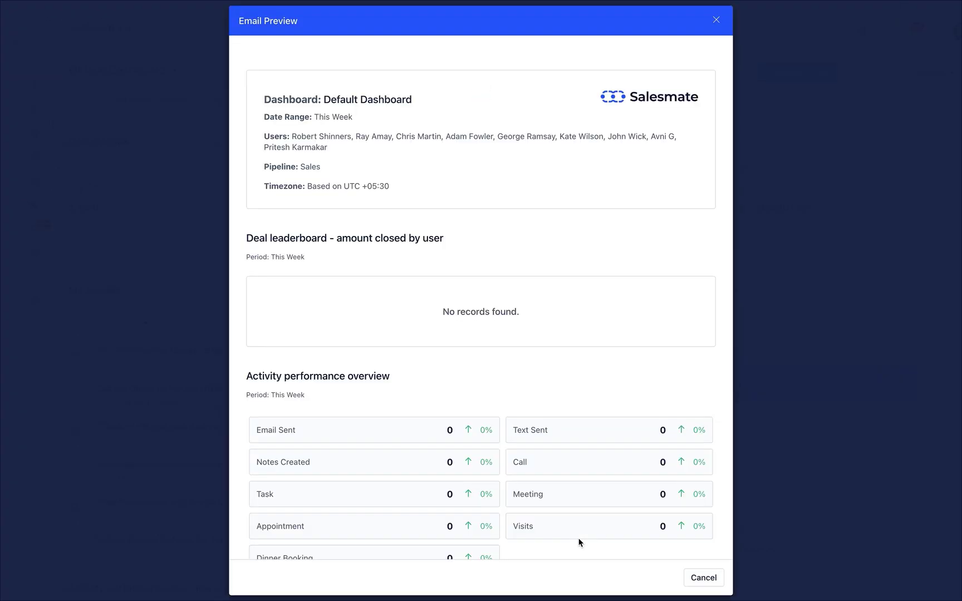
pyautogui.scroll(-8, 578, 541)
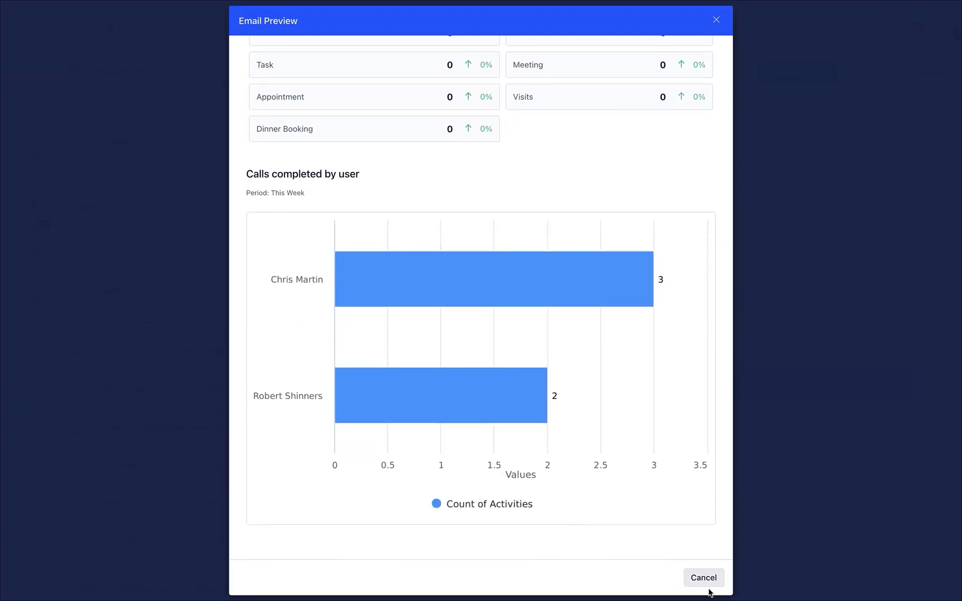
pyautogui.click(708, 587)
pyautogui.click(530, 536)
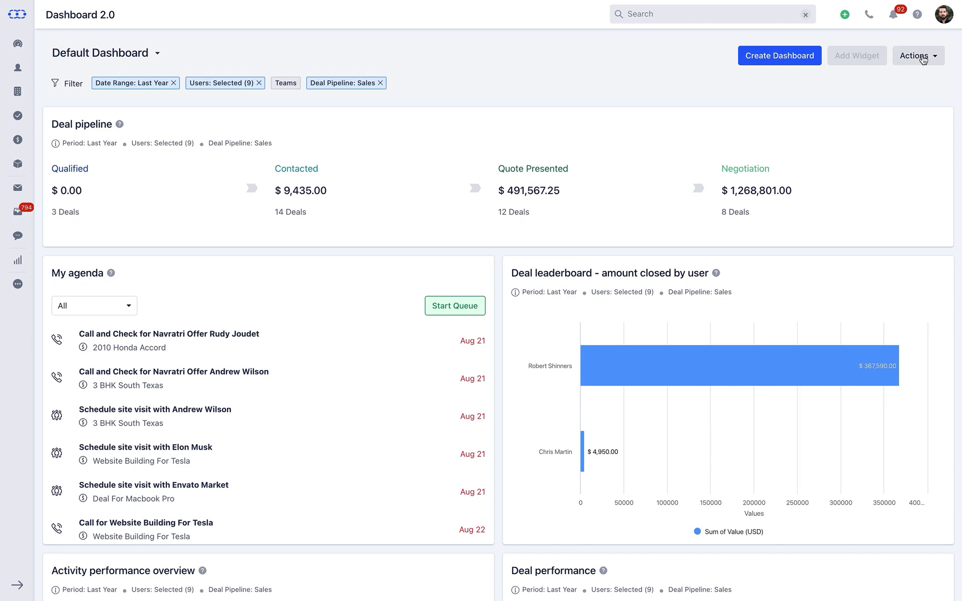
# - Go to Manage your recurring emails and look through the Dashboard filter options
pyautogui.click(926, 56)
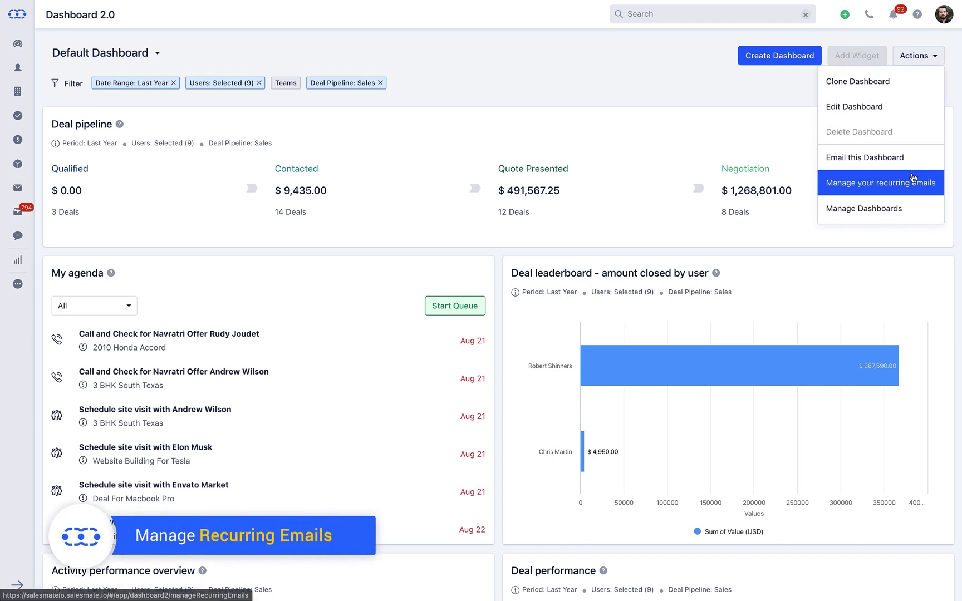
pyautogui.click(913, 183)
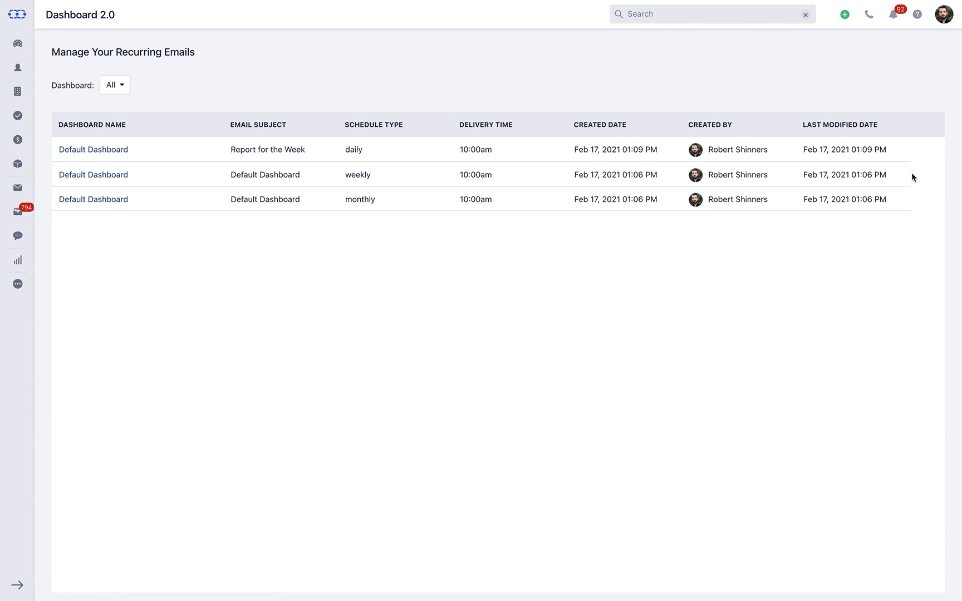
pyautogui.click(128, 93)
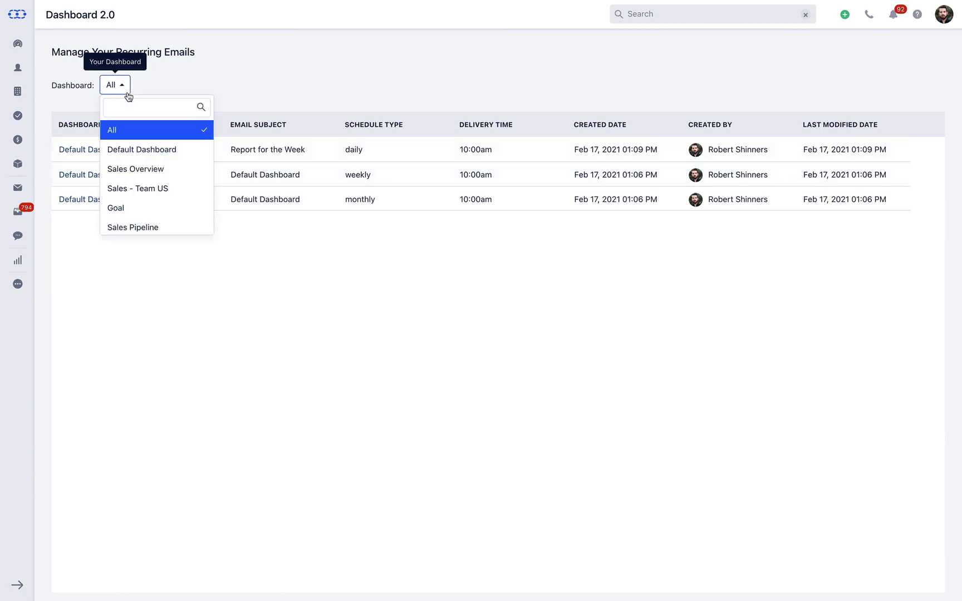
pyautogui.click(128, 95)
# - Change the weekly Default Dashboard email's subject to 'Monthly statics' and update it
pyautogui.click(104, 178)
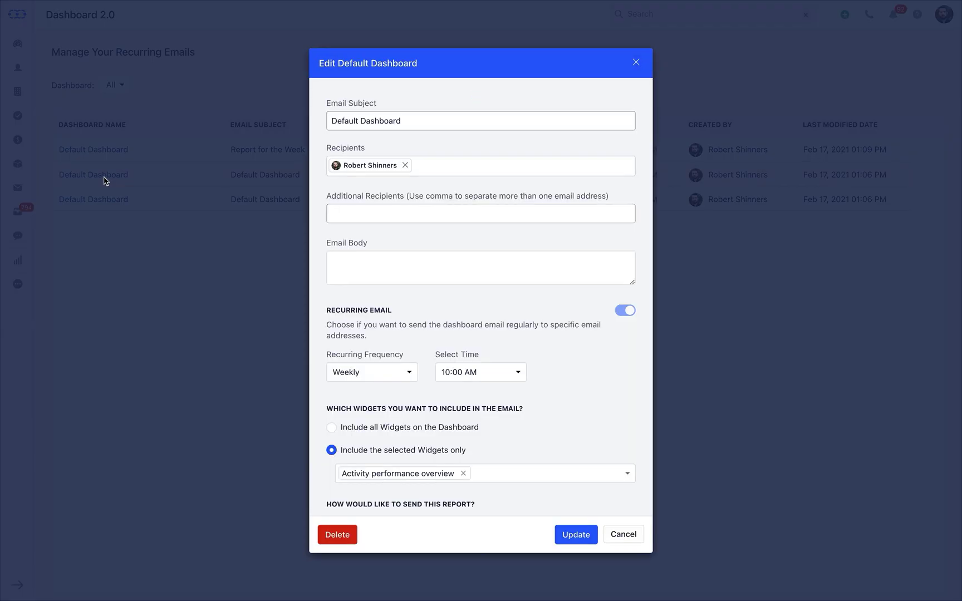
pyautogui.click(418, 121)
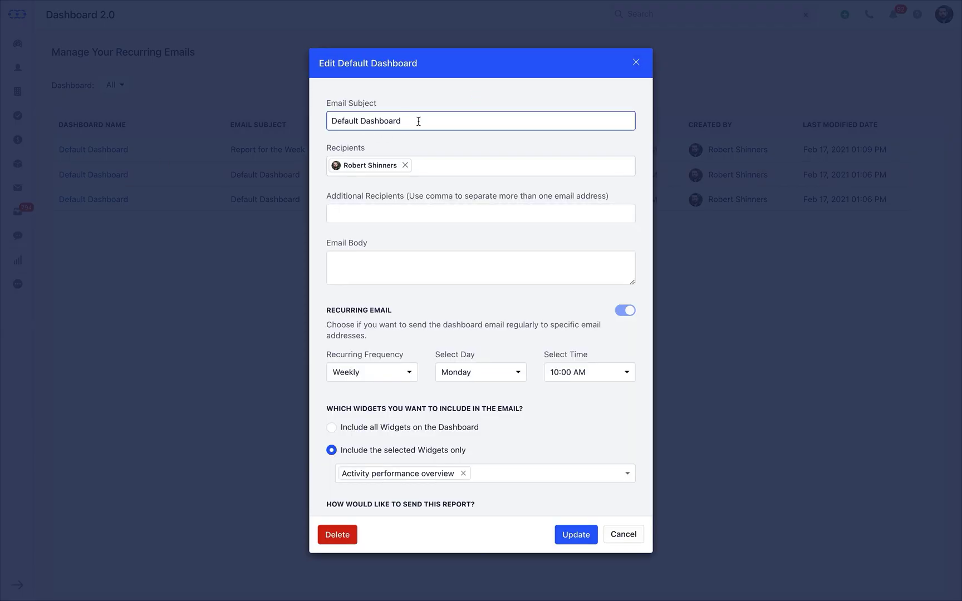
pyautogui.tripleClick(418, 121)
pyautogui.write('Monthly statics')
pyautogui.scroll(-5, 503, 306)
pyautogui.click(576, 532)
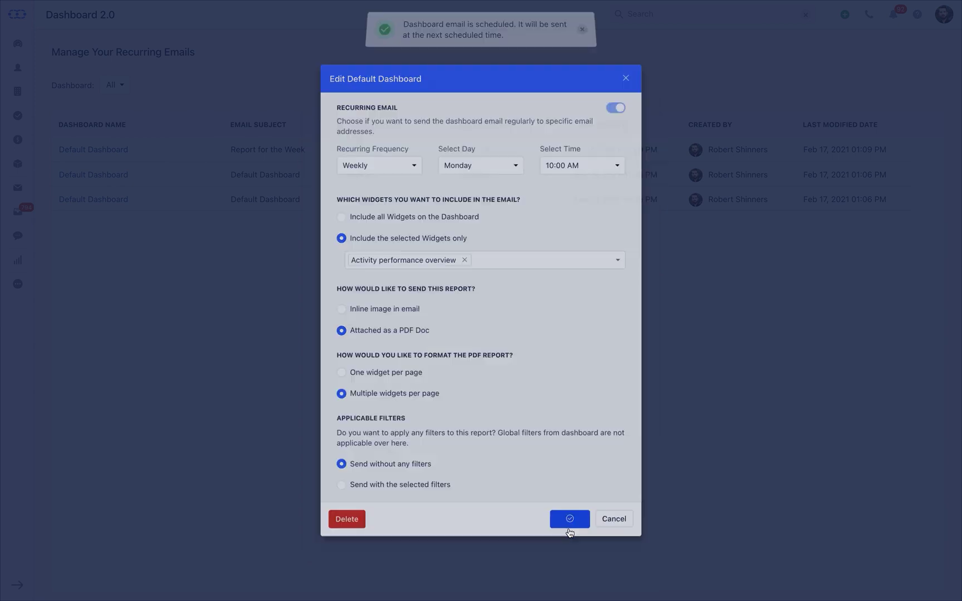